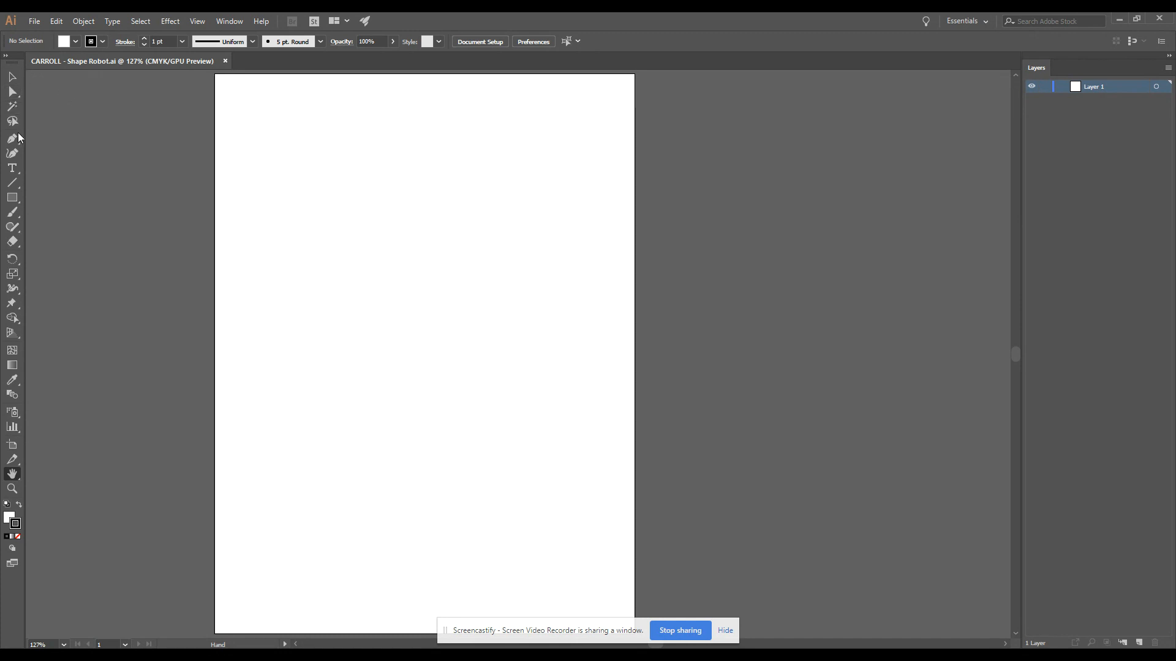
- Detach the shape tools into a floating palette and draw a wide rectangle about 6.5 by 1.7 in near the page top
left_click(12, 198)
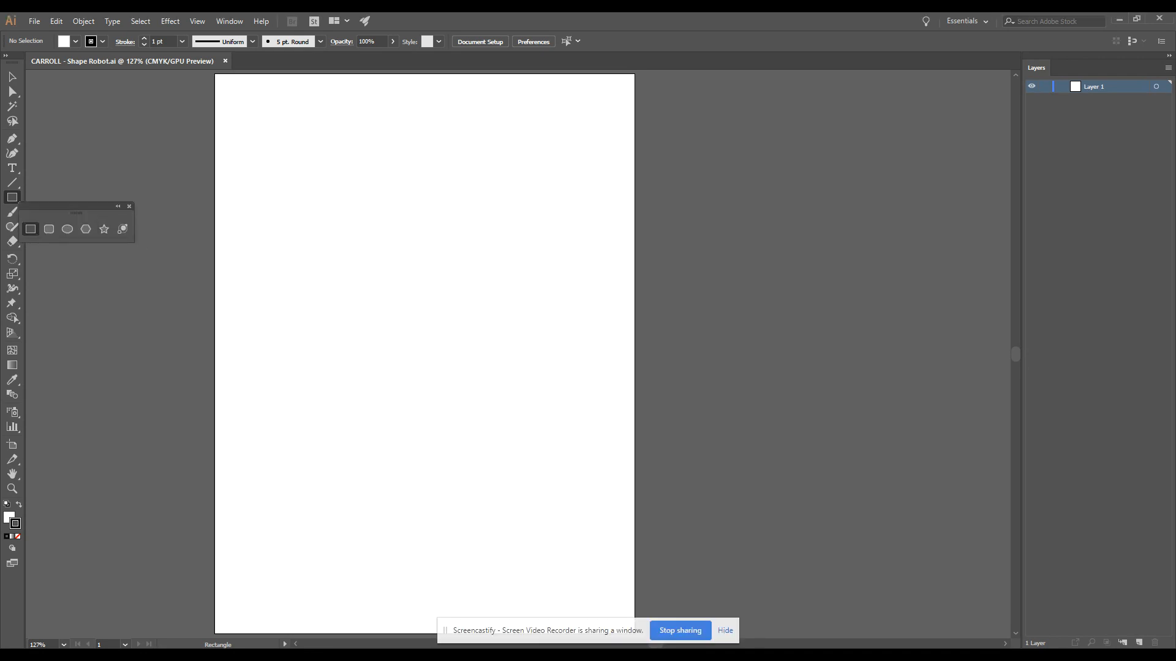
left_click_drag(82, 215, 703, 103)
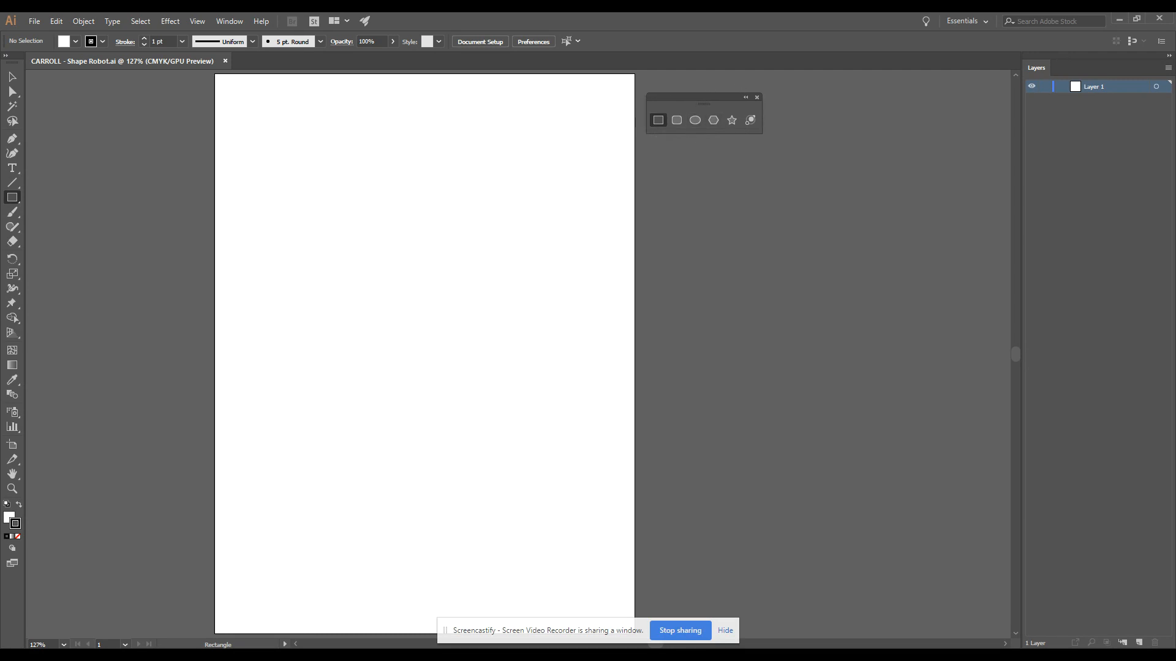
left_click_drag(240, 102, 604, 200)
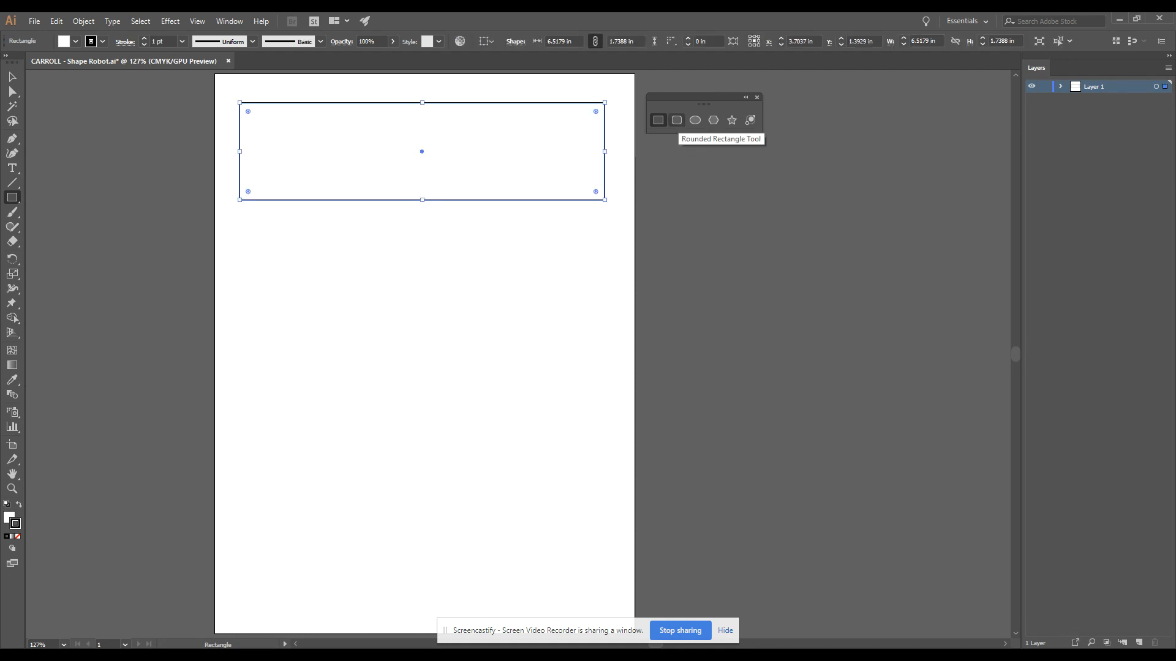
- Draw a rounded rectangle about 1.7 by 1.8 in below the wide rectangle and a circle about 1.8 in across beside it
left_click(677, 120)
left_click_drag(243, 222, 340, 319)
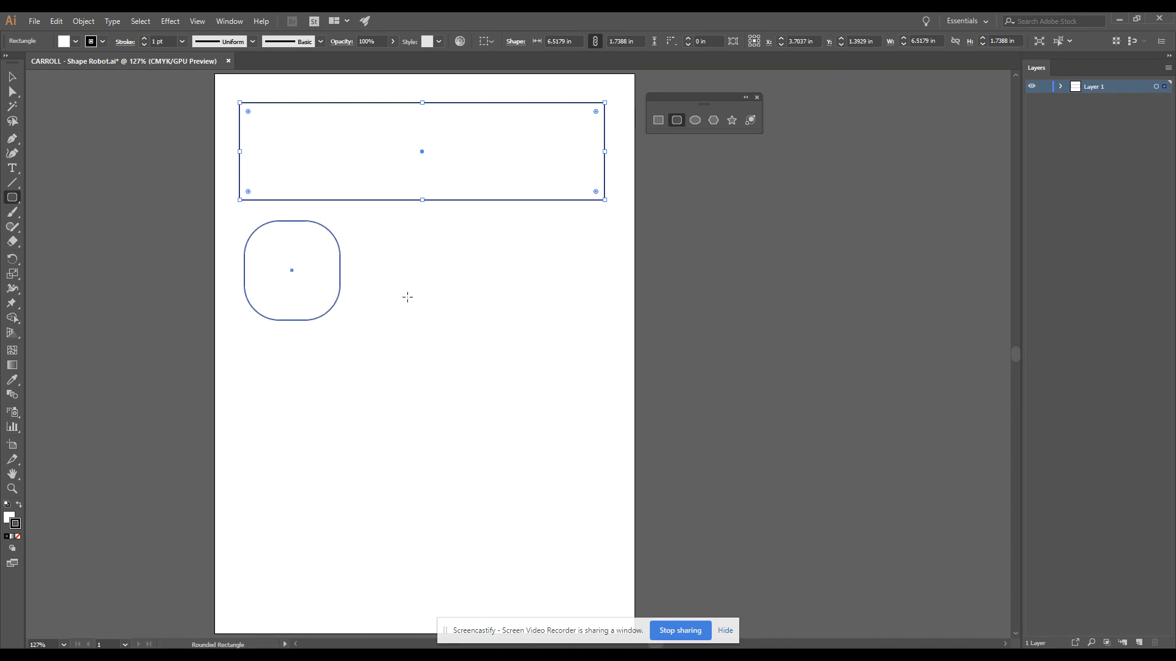
left_click(695, 120)
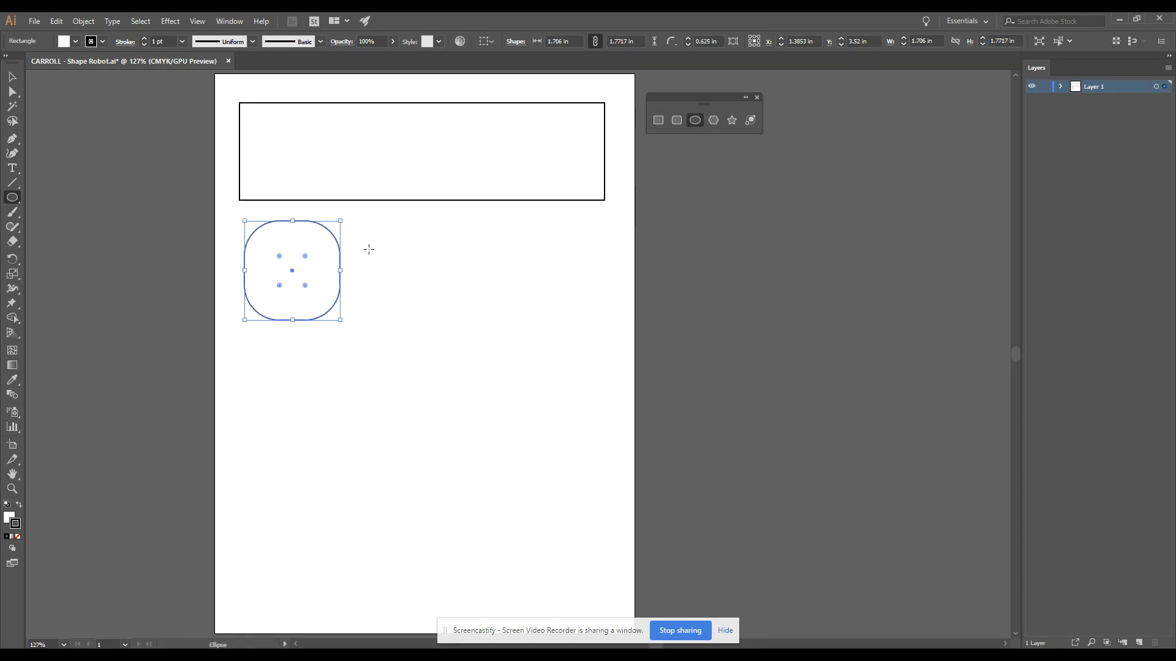
left_click_drag(371, 241, 471, 339)
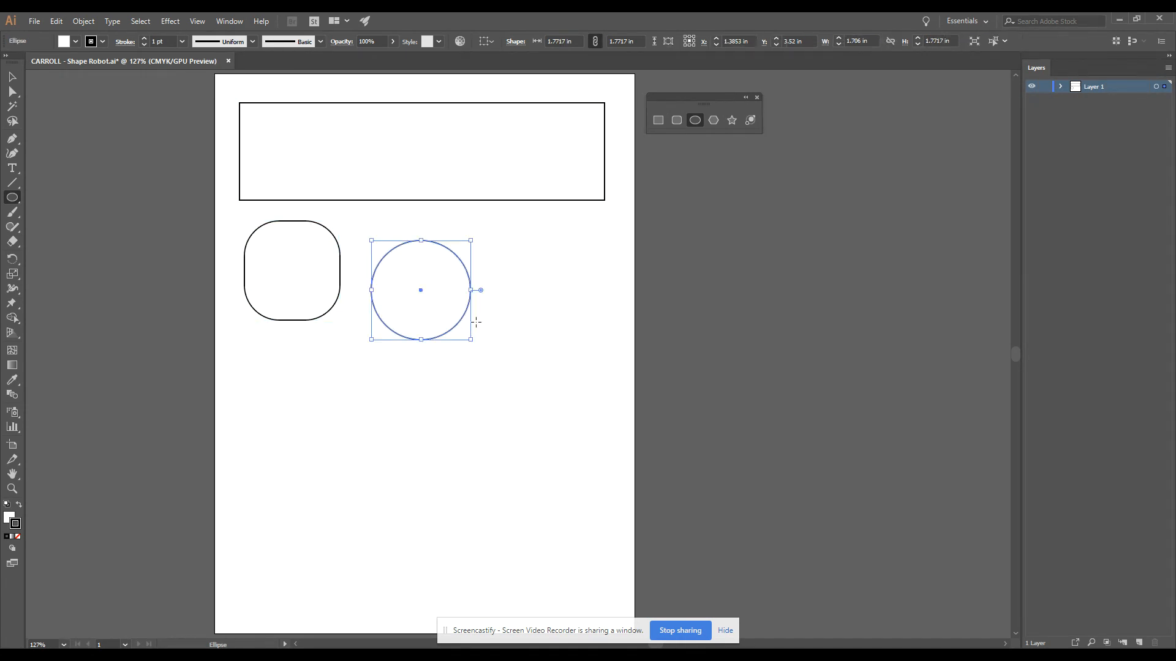
- Draw a hexagon and a triangle about 1.3 in wide, placing the triangle below the rounded rectangle and the hexagon below the circle
left_click(713, 120)
left_click_drag(505, 241, 527, 276)
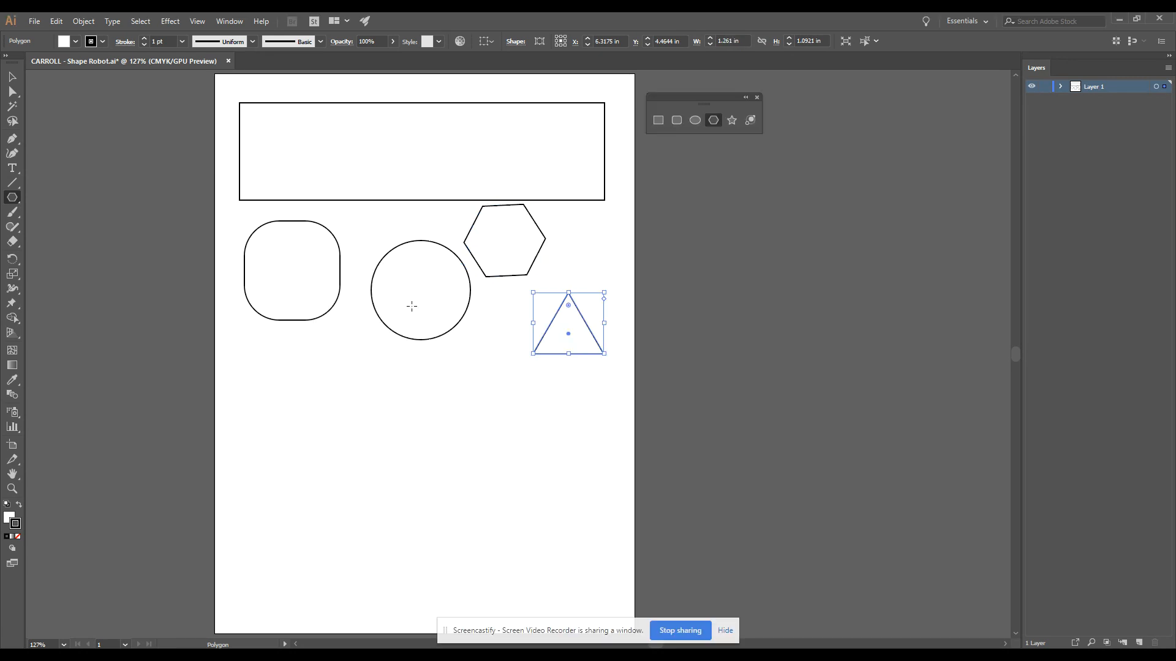
left_click(11, 77)
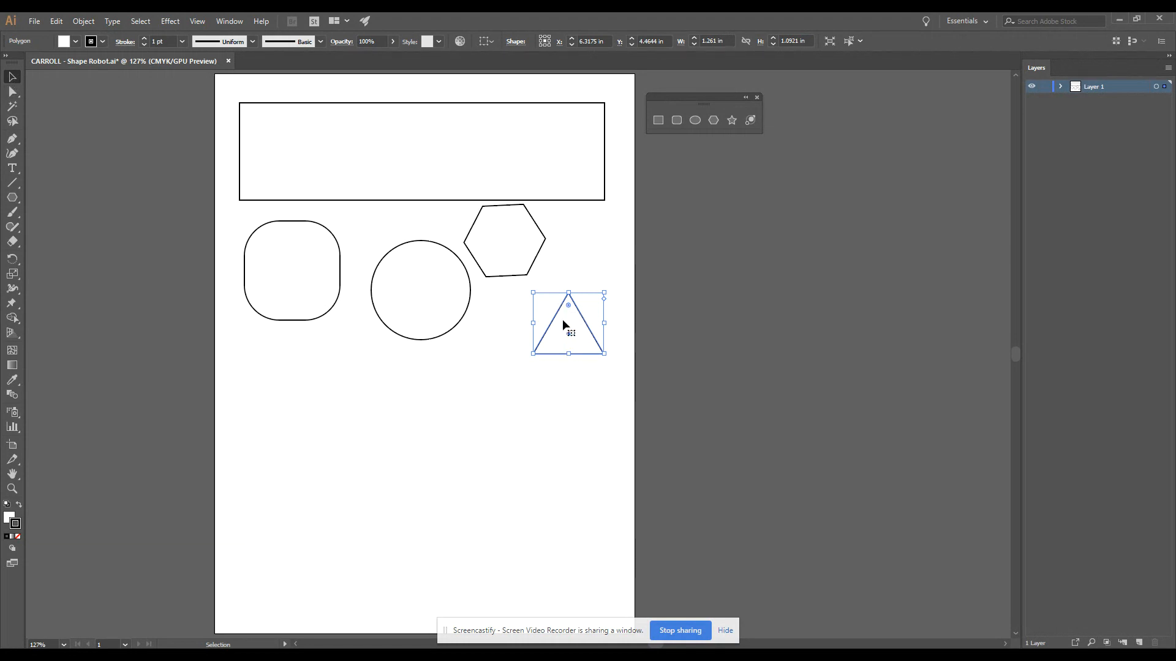
left_click_drag(558, 329, 278, 369)
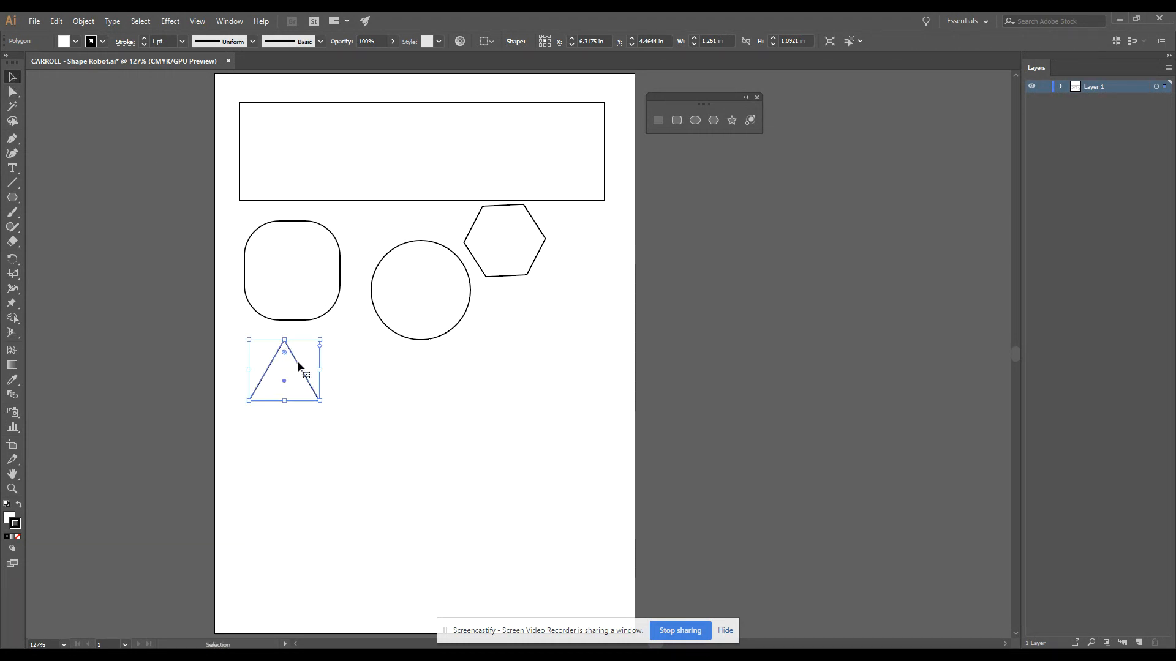
left_click(513, 259)
left_click_drag(516, 244, 431, 397)
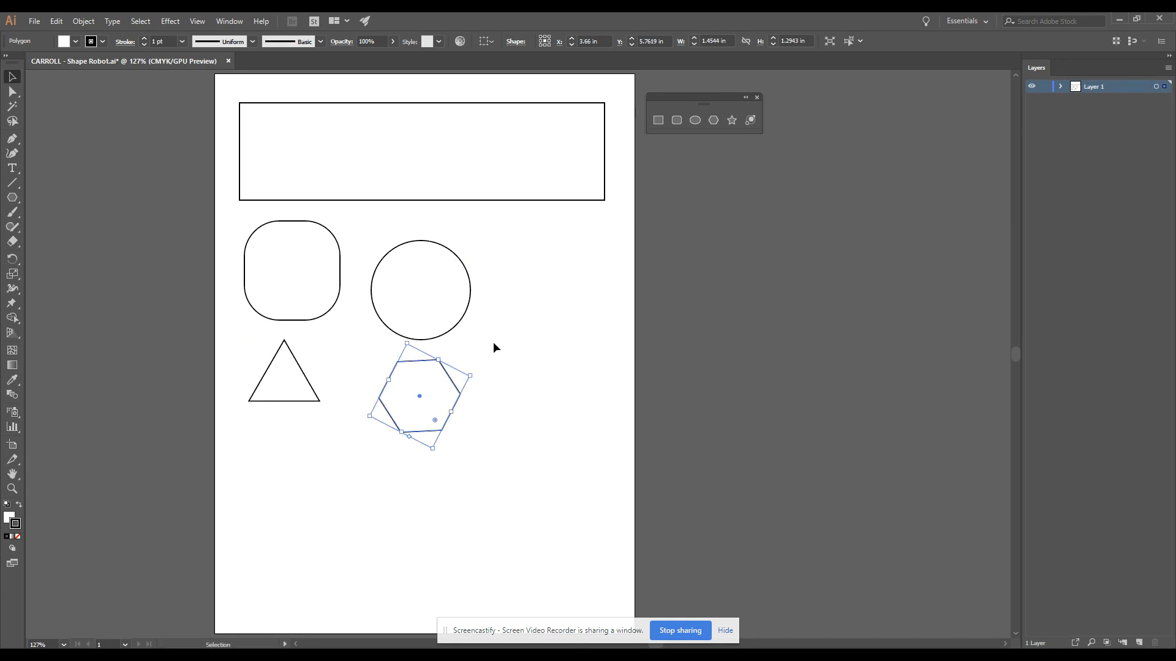
left_click(432, 261)
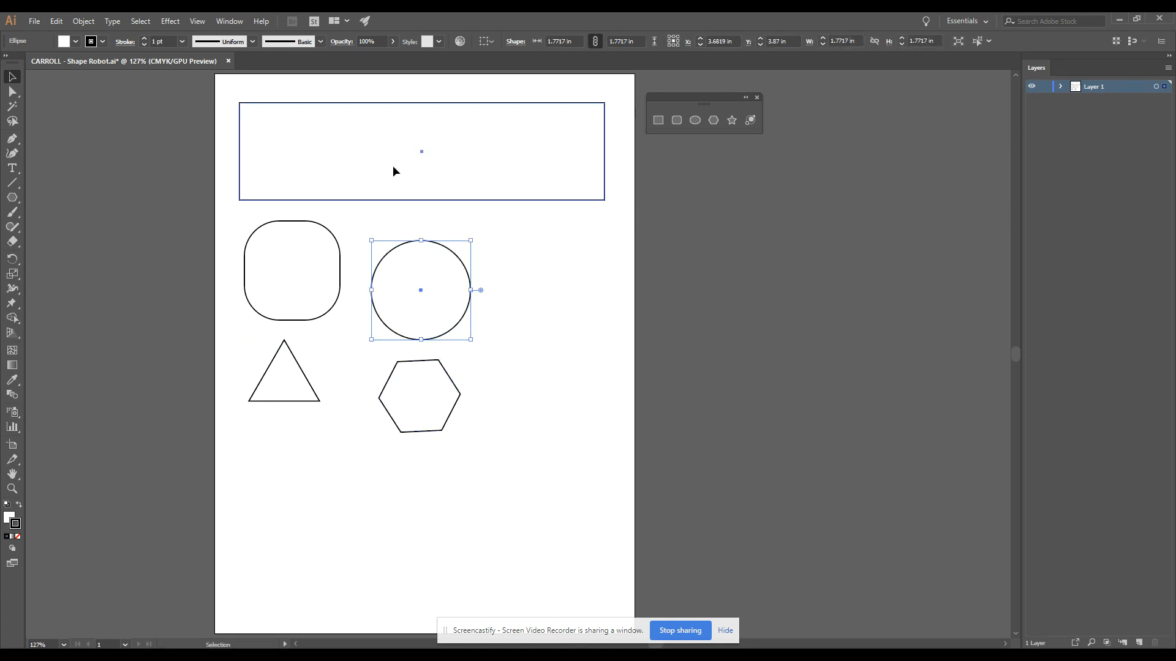
left_click(368, 166)
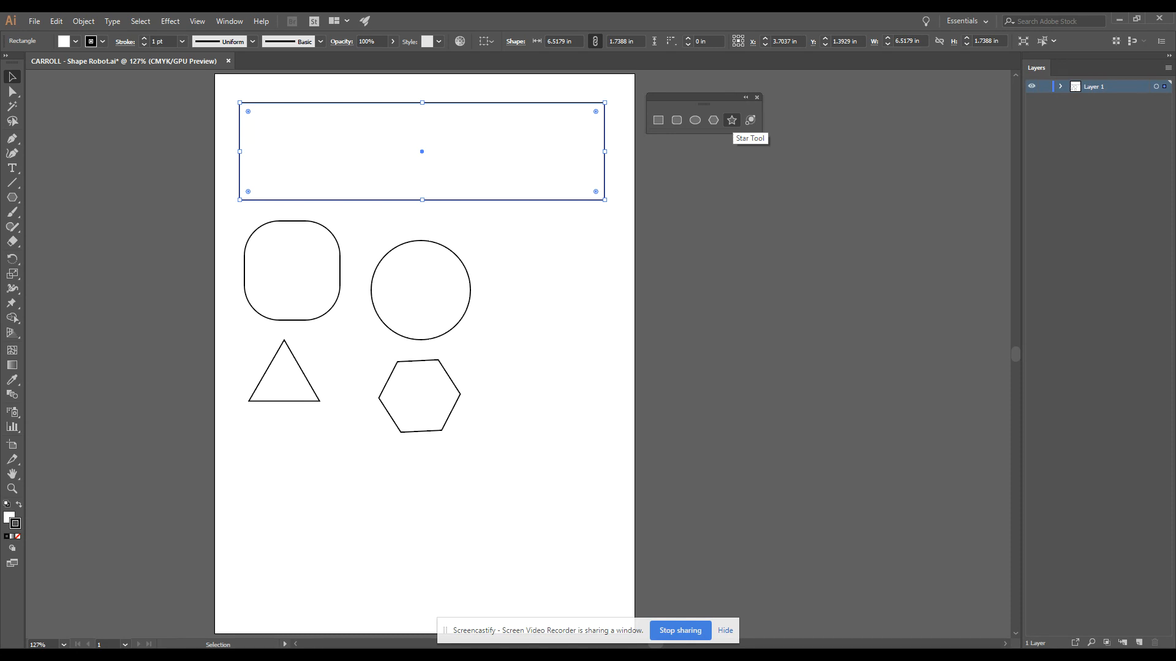
- Draw a five-pointed star beside the circle and a ten-pointed star about 1.4 in wide below it
left_click(731, 120)
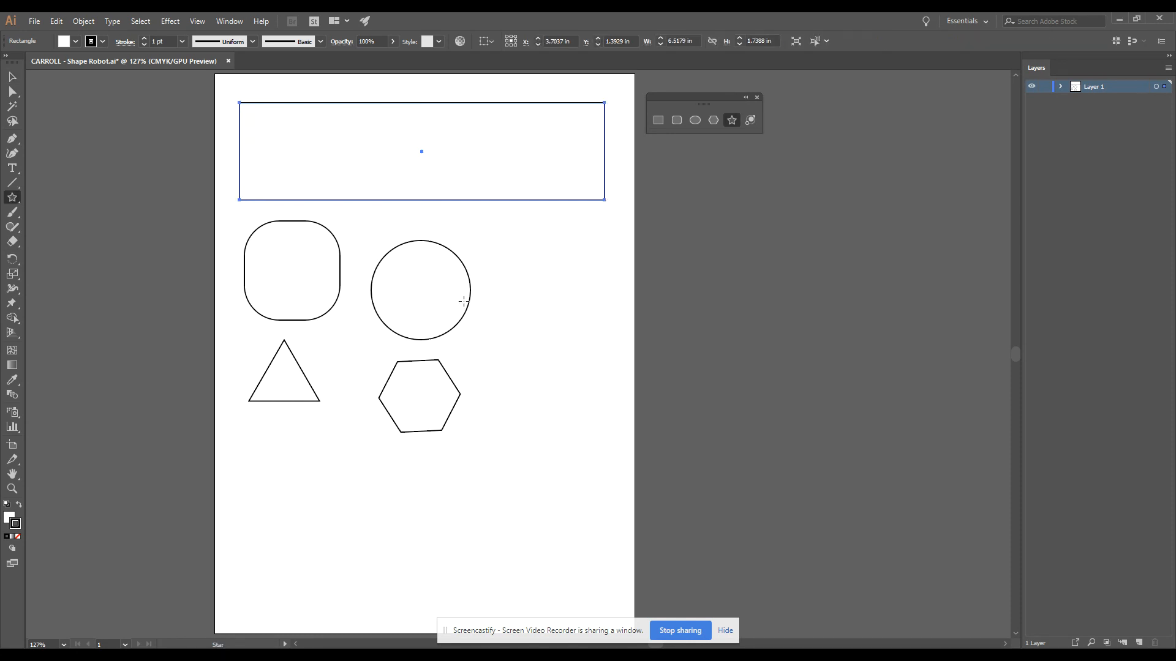
left_click_drag(530, 304, 551, 338)
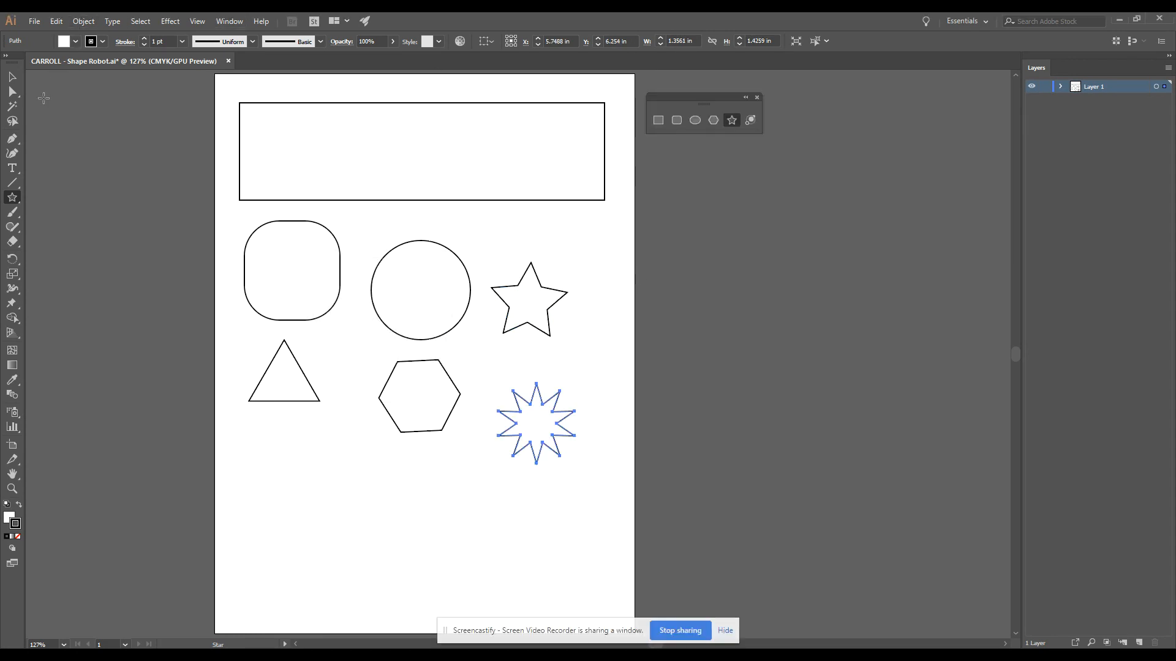
left_click(12, 78)
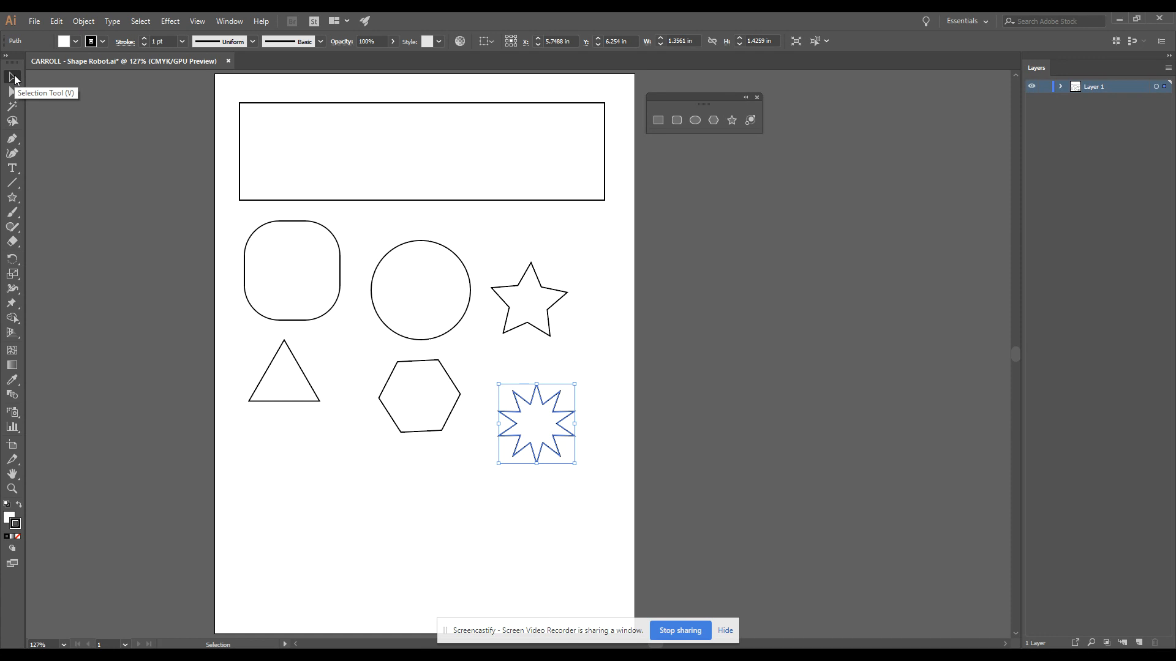
- Fill the wide rectangle with green, C 69.52, M 0, Y 66.56, K 0
left_click(380, 199)
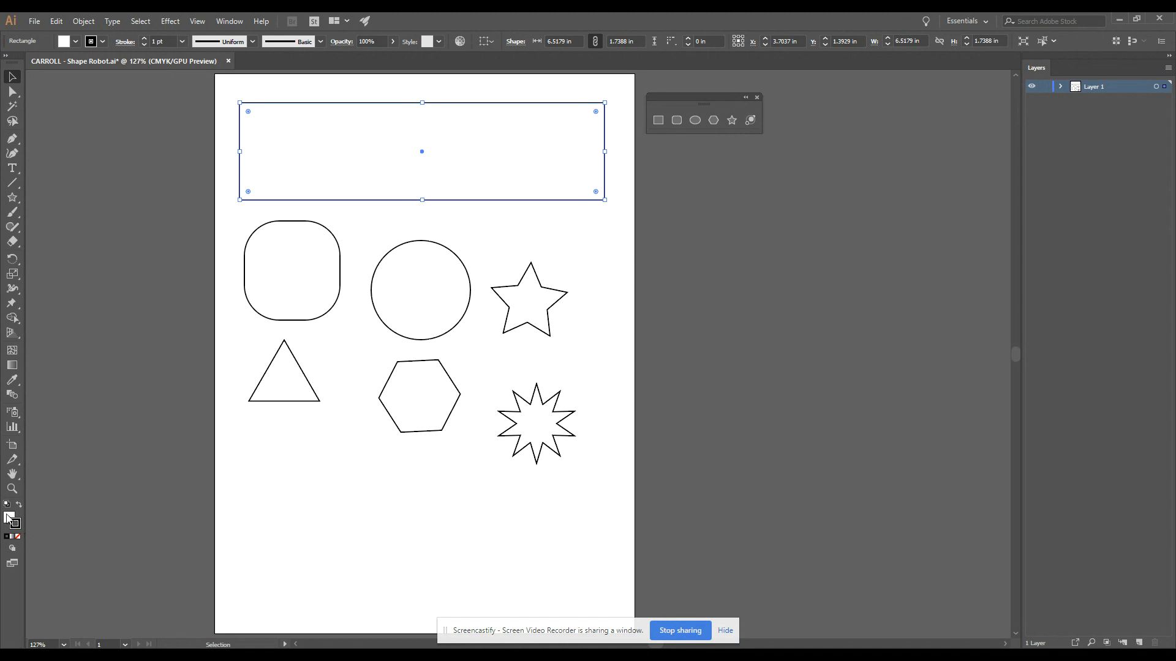
left_click(10, 518)
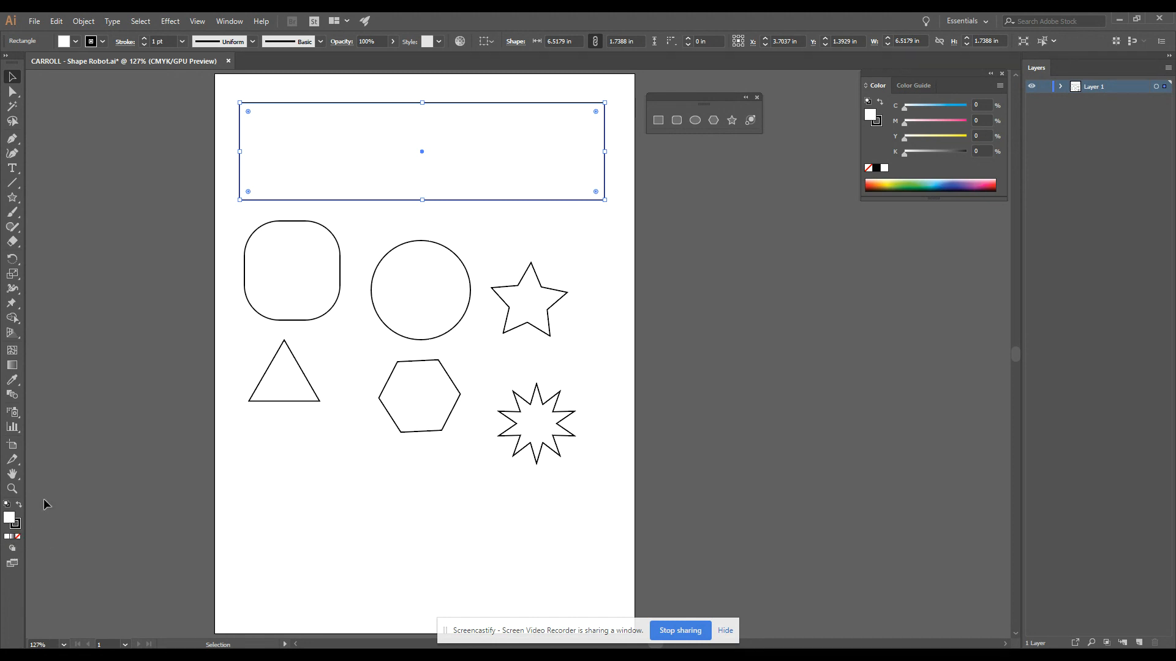
double_click(11, 518)
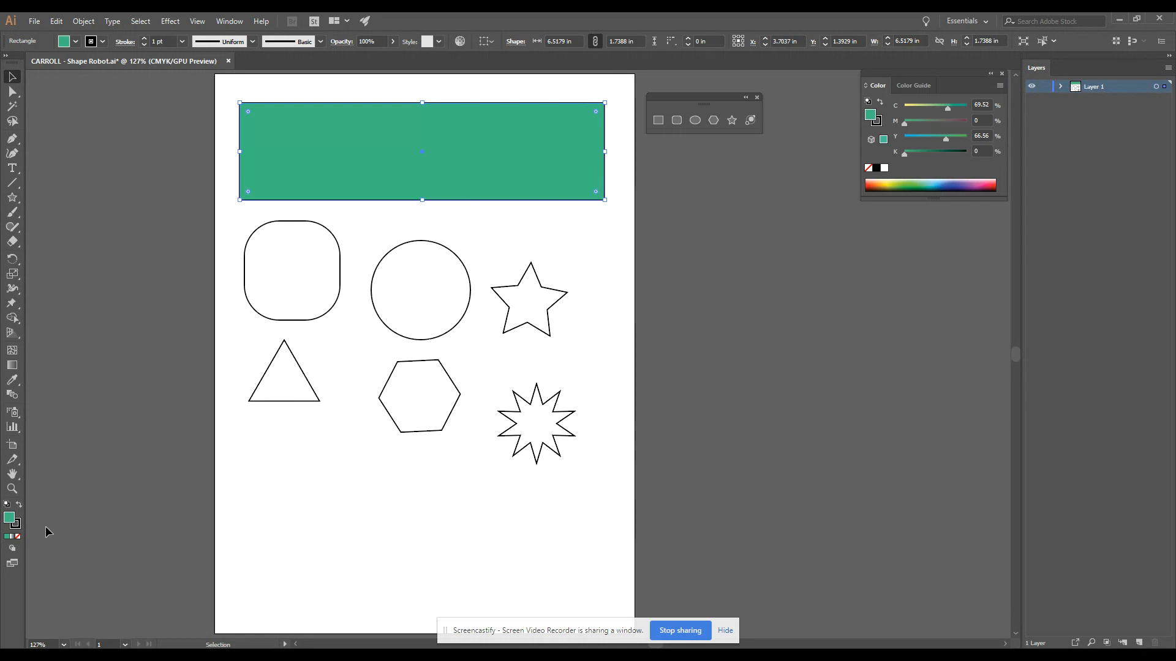
- Give the wide rectangle a 10 pt yellow stroke, C 0, M 0, Y 100, K 0
left_click(16, 524)
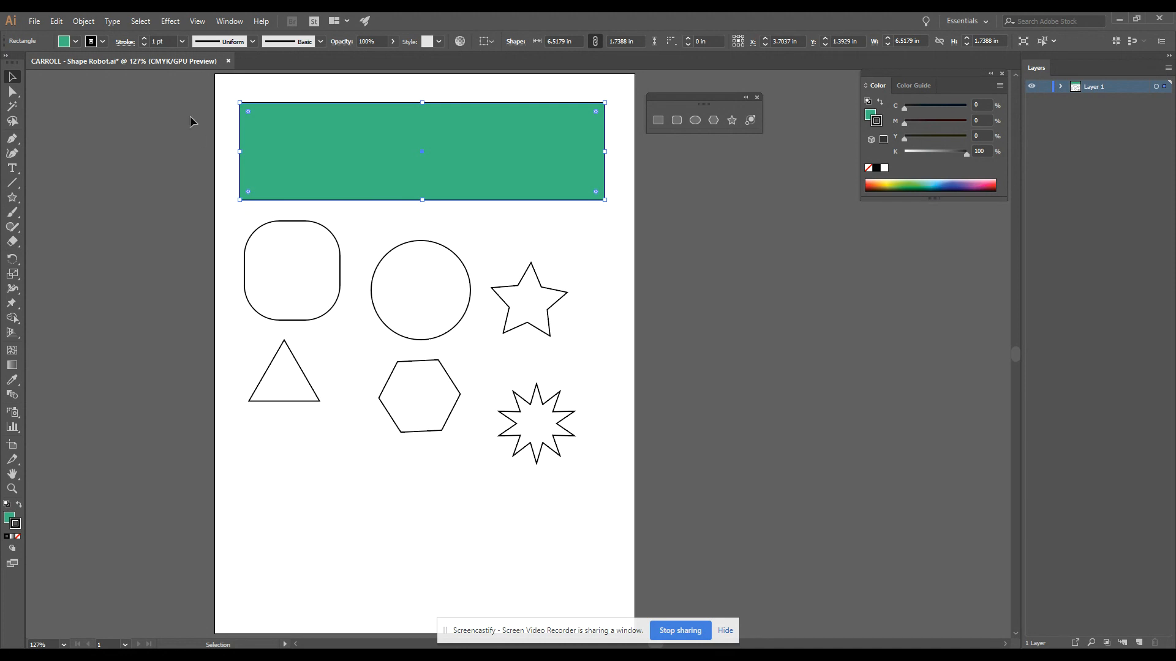
left_click(144, 38)
left_click(145, 38)
left_click(144, 39)
left_click(144, 39)
left_click(144, 39)
left_click(145, 39)
left_click(145, 38)
left_click(145, 38)
left_click(145, 39)
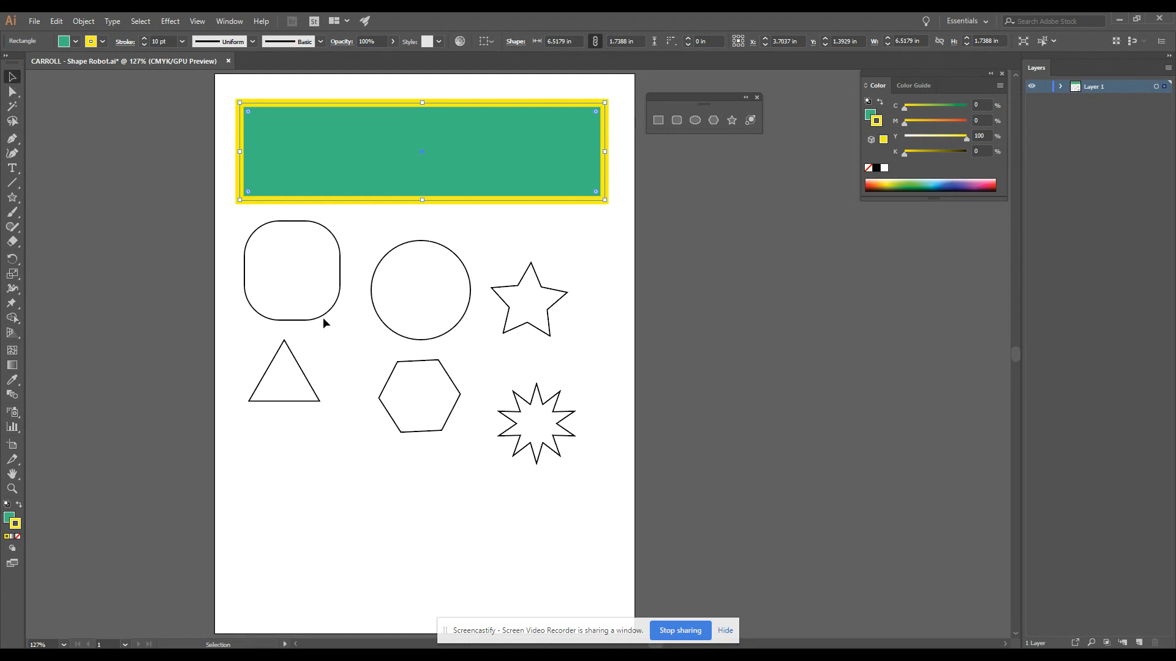
left_click(340, 314)
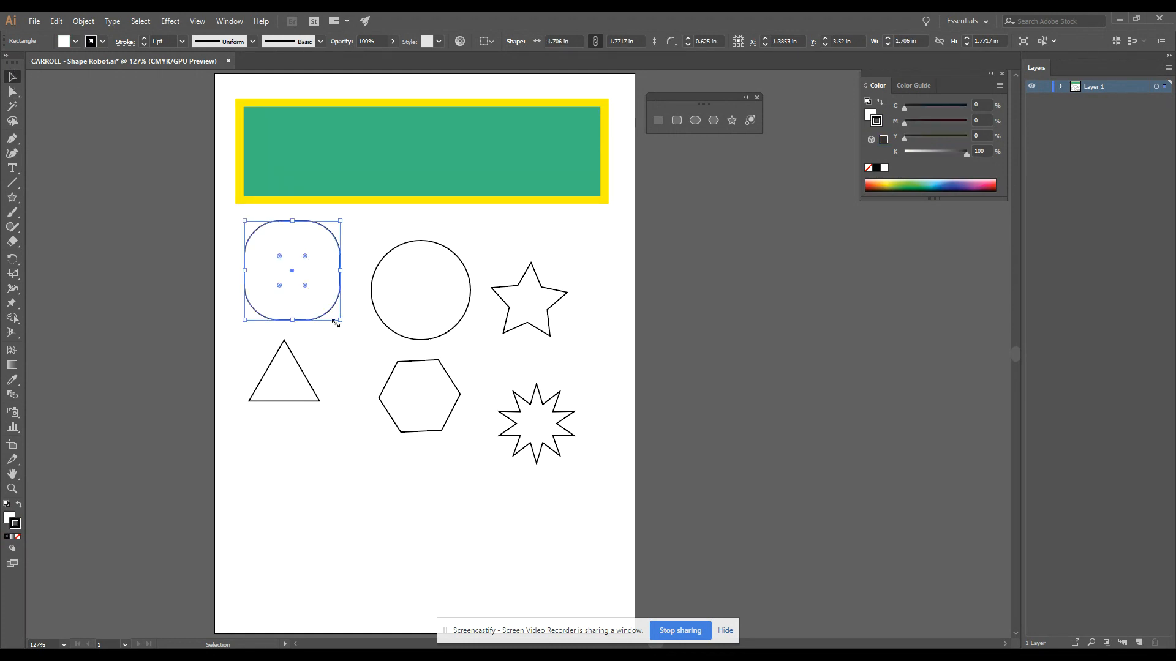
left_click(9, 519)
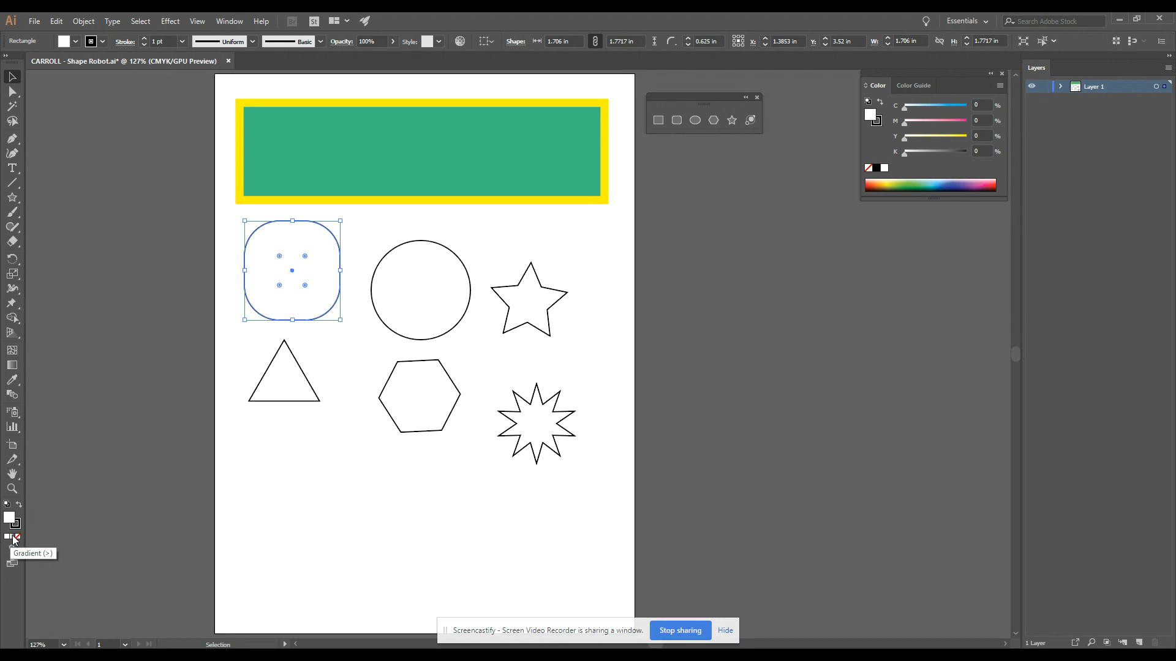
left_click(14, 539)
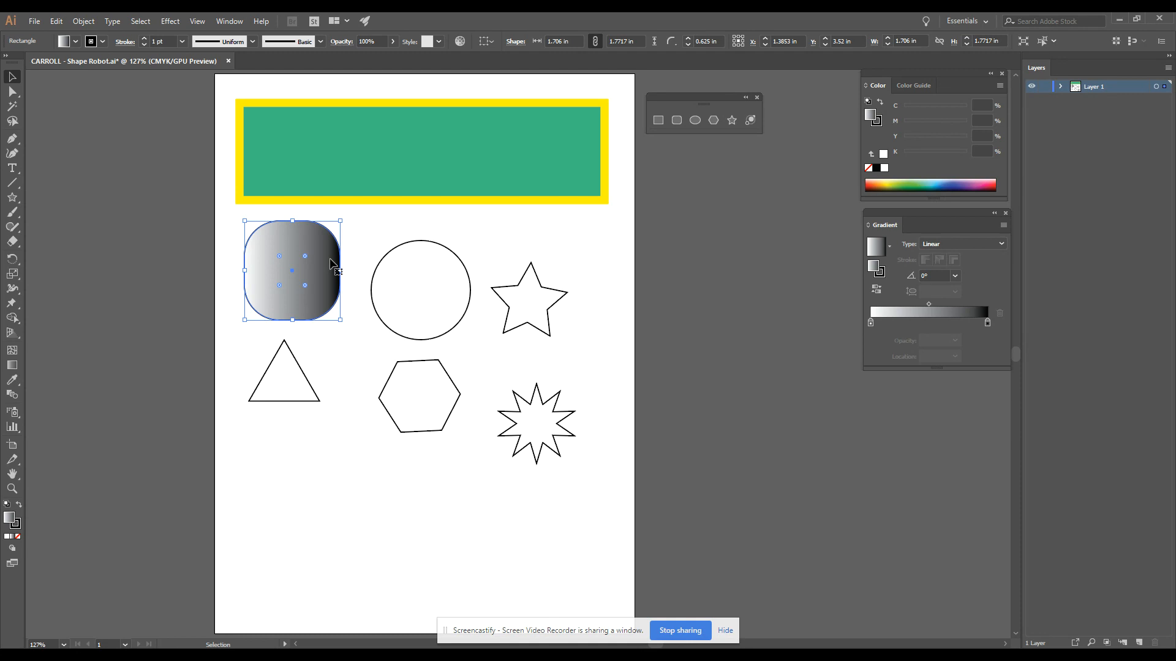
key("ctrl+z")
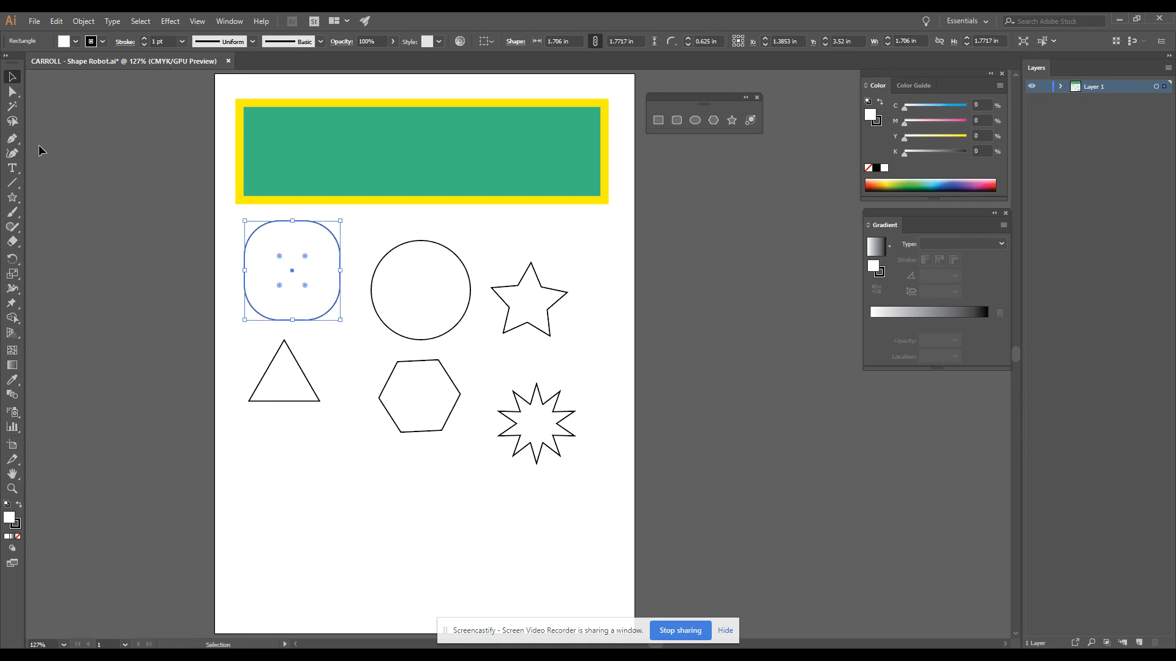
- Add the text "CONTROL + Z" in the empty area below the shapes
left_click(12, 168)
left_click(365, 538)
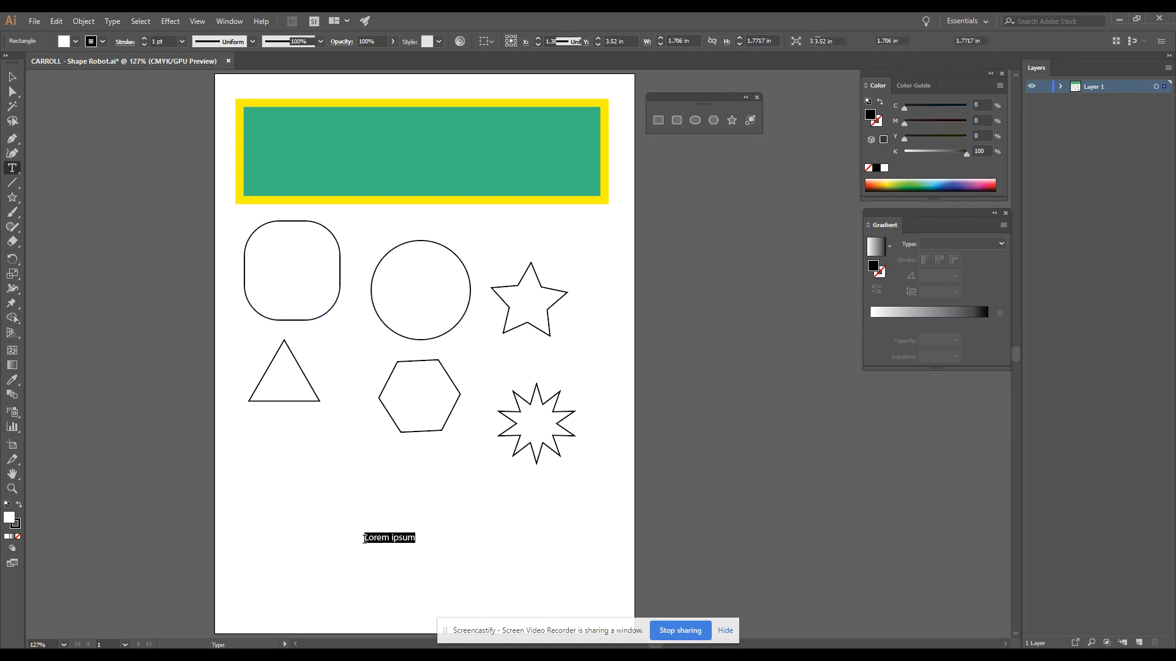
type("CONTROL + Z")
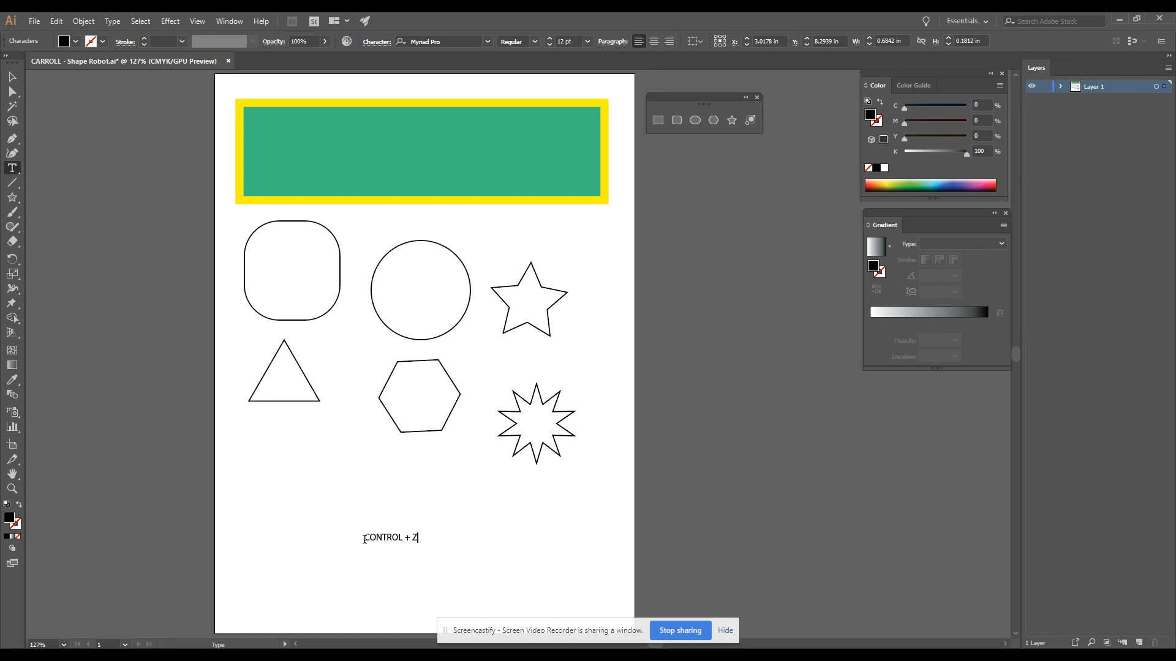
- Fill the rounded rectangle with a white-to-black linear gradient and move the gradient settings next to the artboard
left_click(12, 76)
left_click(319, 286)
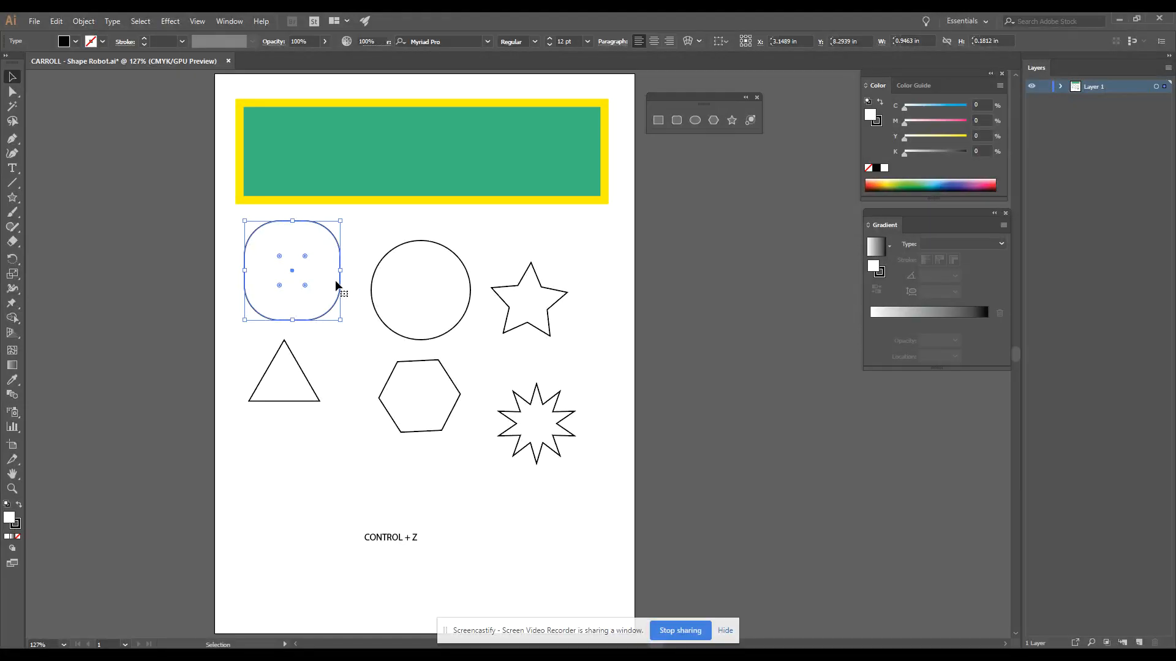
left_click(13, 537)
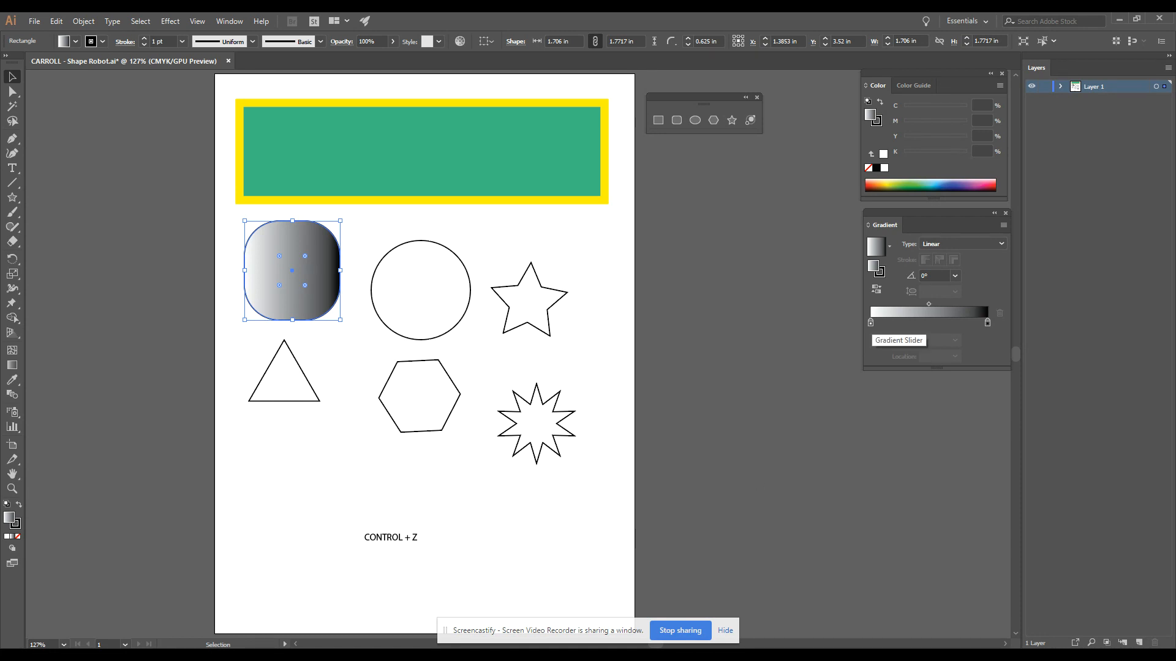
left_click_drag(919, 213, 699, 158)
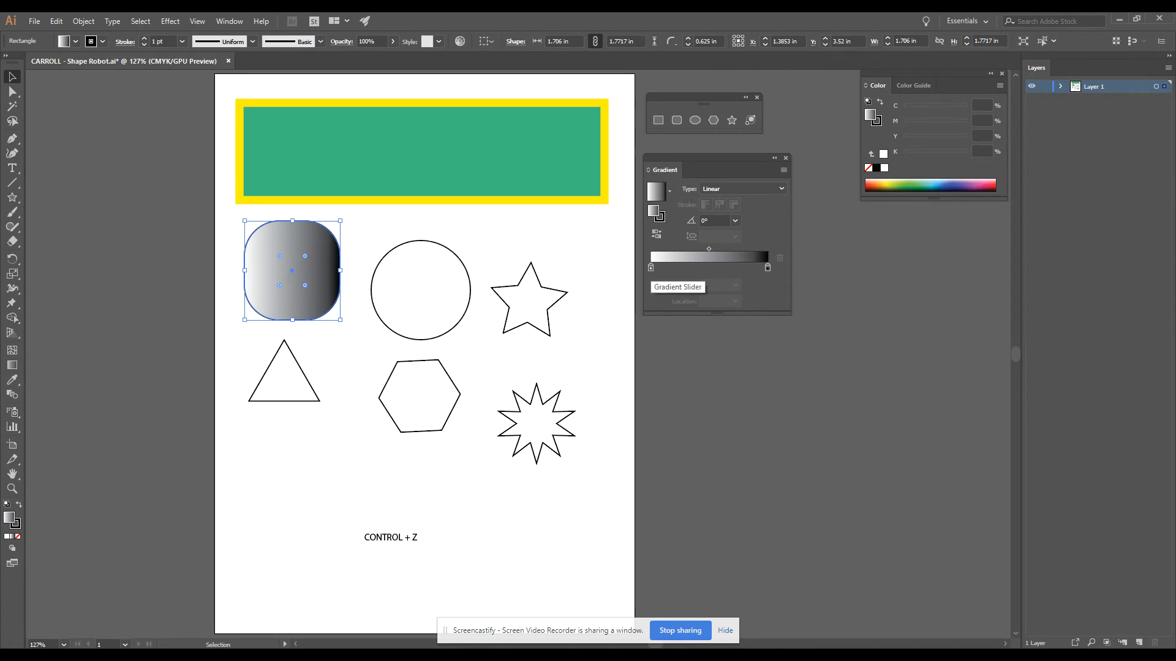
- Set the gradient's start colour to purple (C 91.37, M 98.04, Y 0, K 0.39) and its end colour to yellow (C 12.94, M 0, Y 100, K 0)
left_click(651, 268)
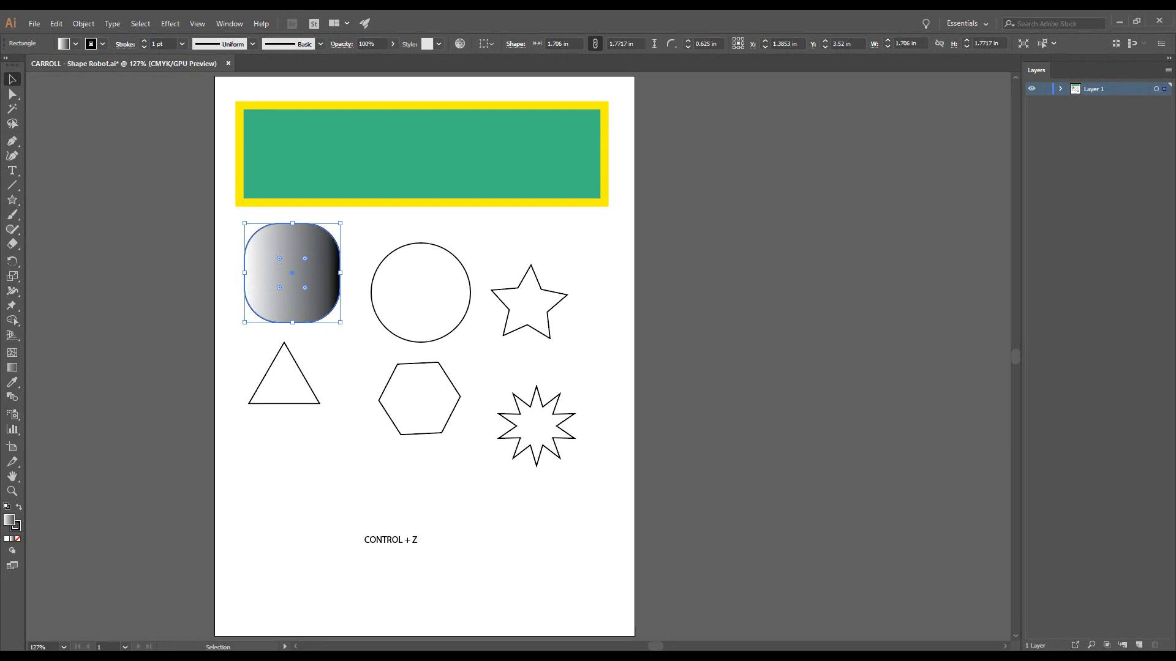
key("ctrl+z")
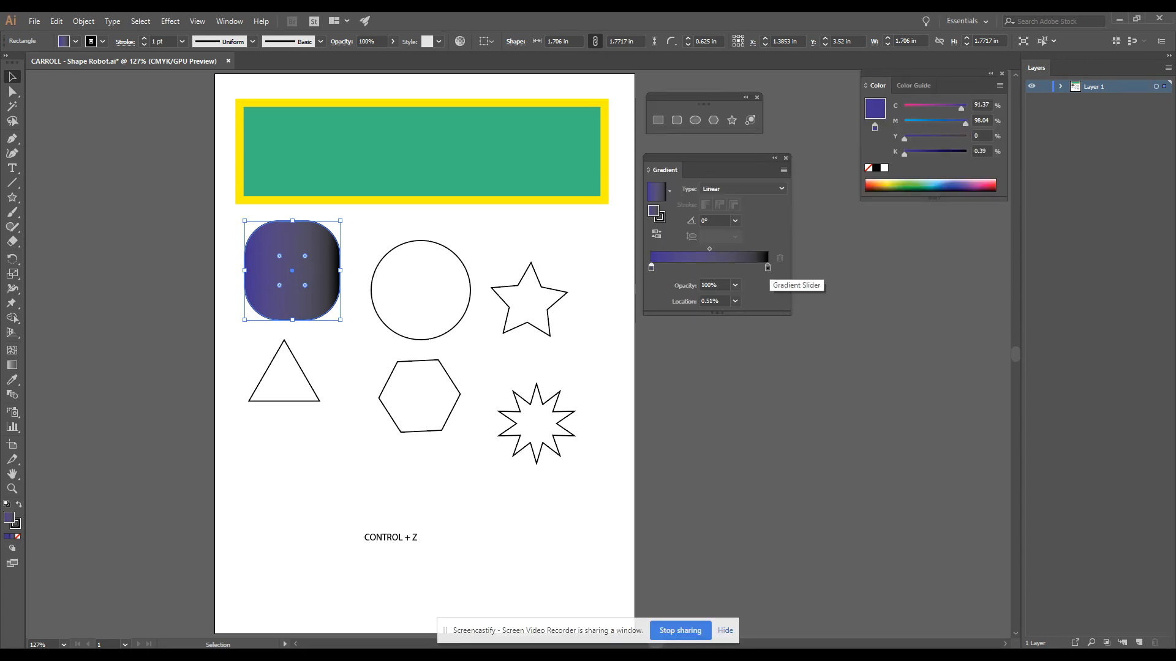
left_click(768, 267)
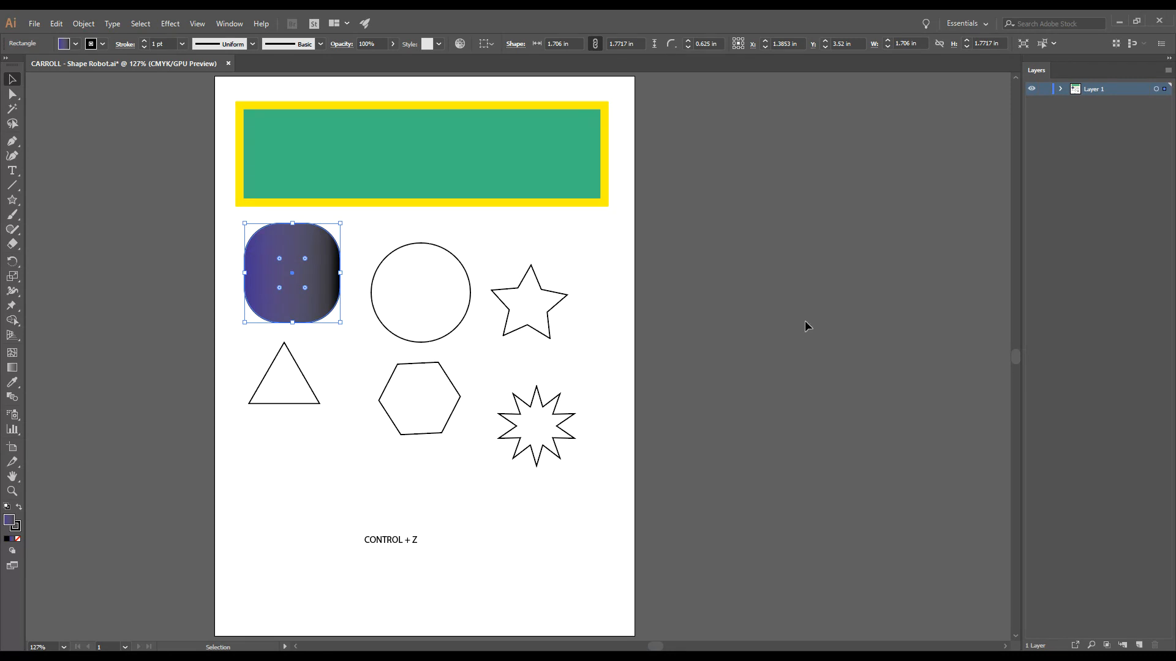
key("ctrl+z")
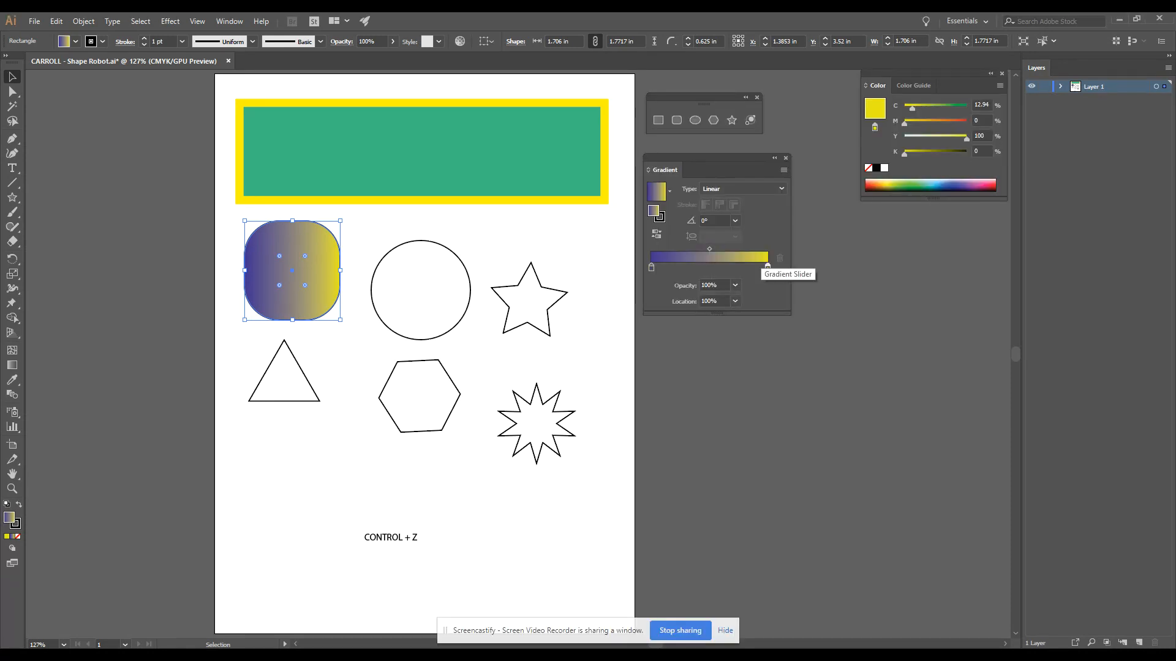
- Move the gradient's yellow stop to about 58% and the midpoint between the colours to about 63%
left_click_drag(767, 266, 718, 267)
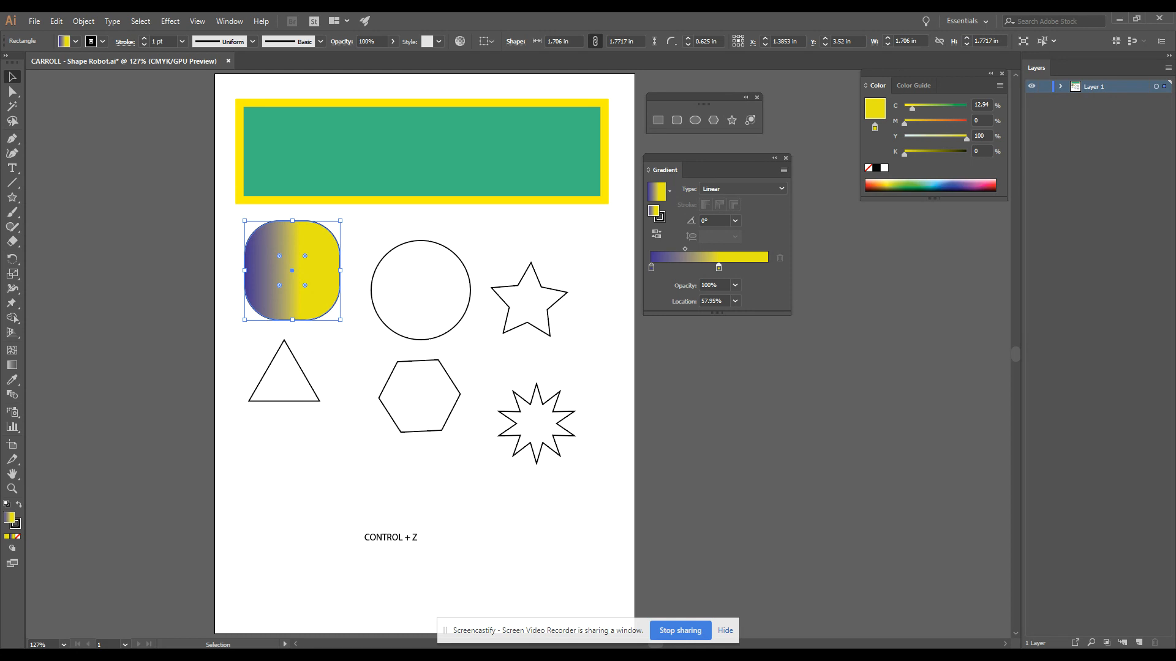
mouse_move(685, 249)
left_mouse_down()
mouse_move(664, 249)
mouse_move(693, 249)
left_mouse_up()
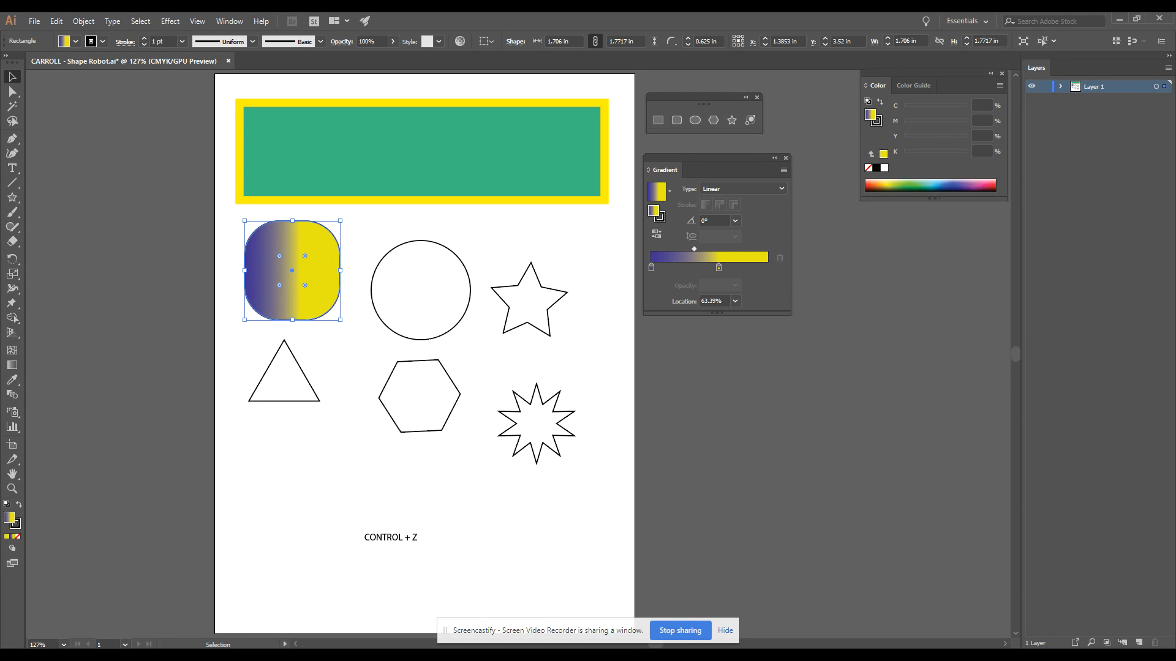
- Add a third gradient stop at about 93.6%, colour it dark green (C 89, M 0, Y 100, K 34) and close the gradient settings
left_click(760, 267)
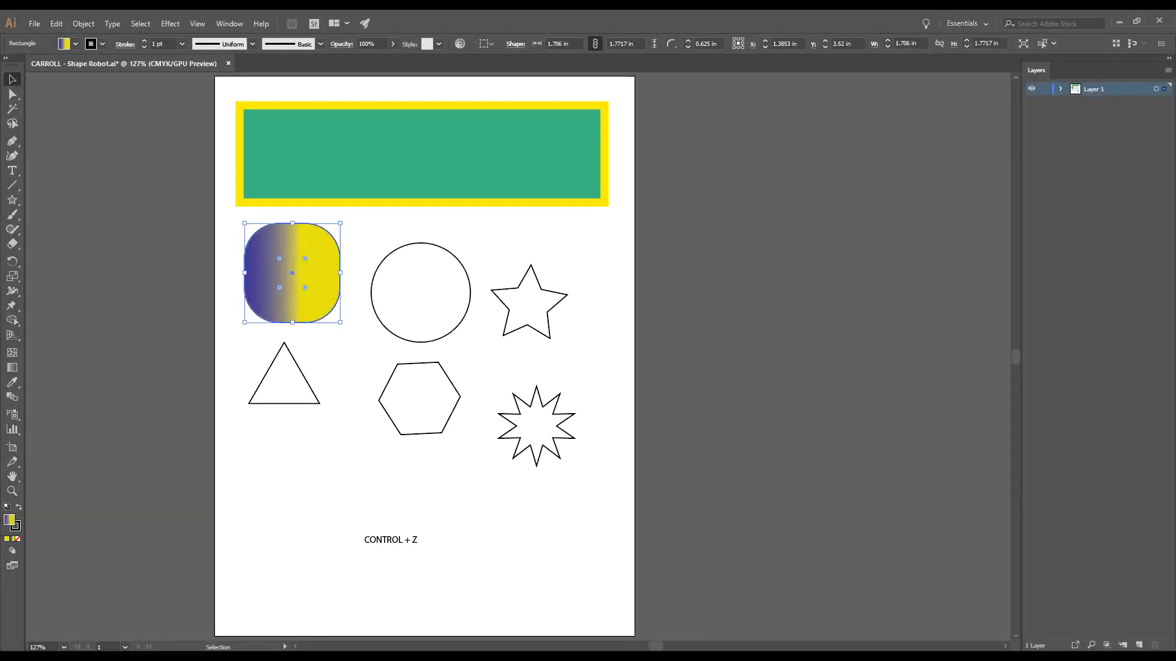
key("ctrl+z")
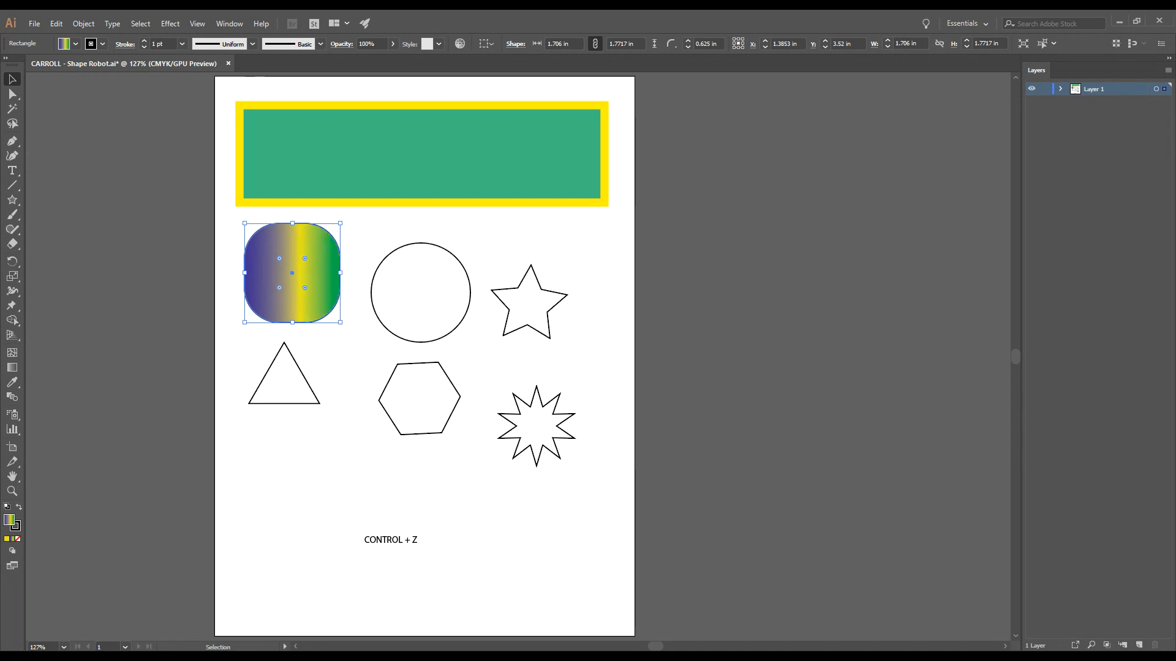
key("ctrl+z")
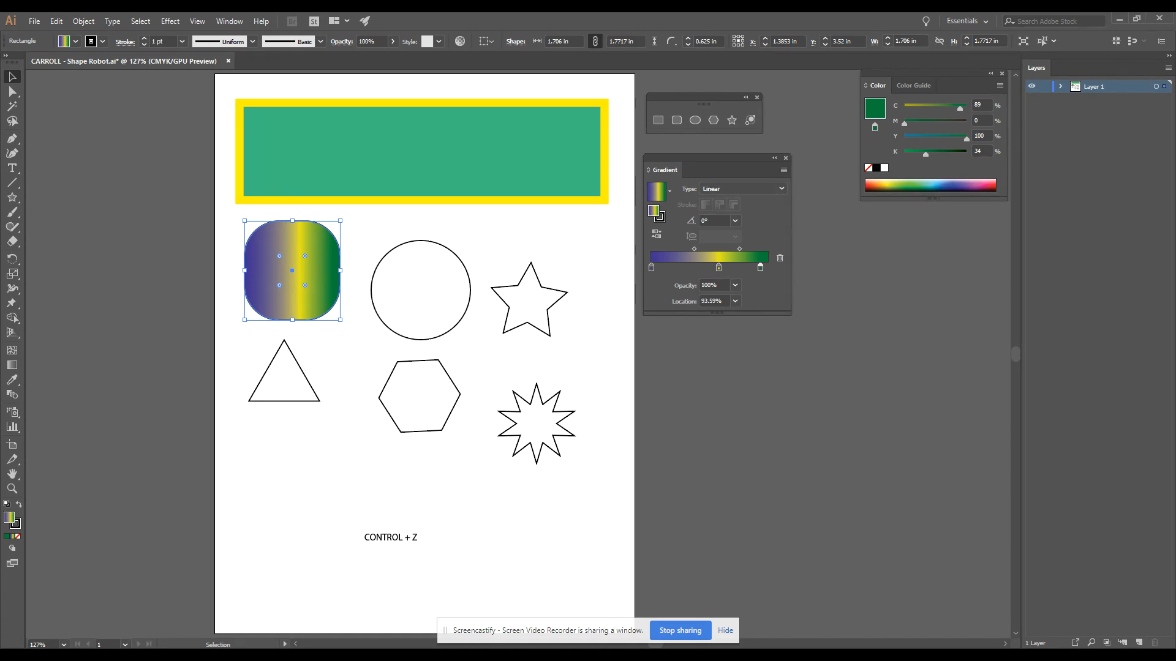
left_click(785, 158)
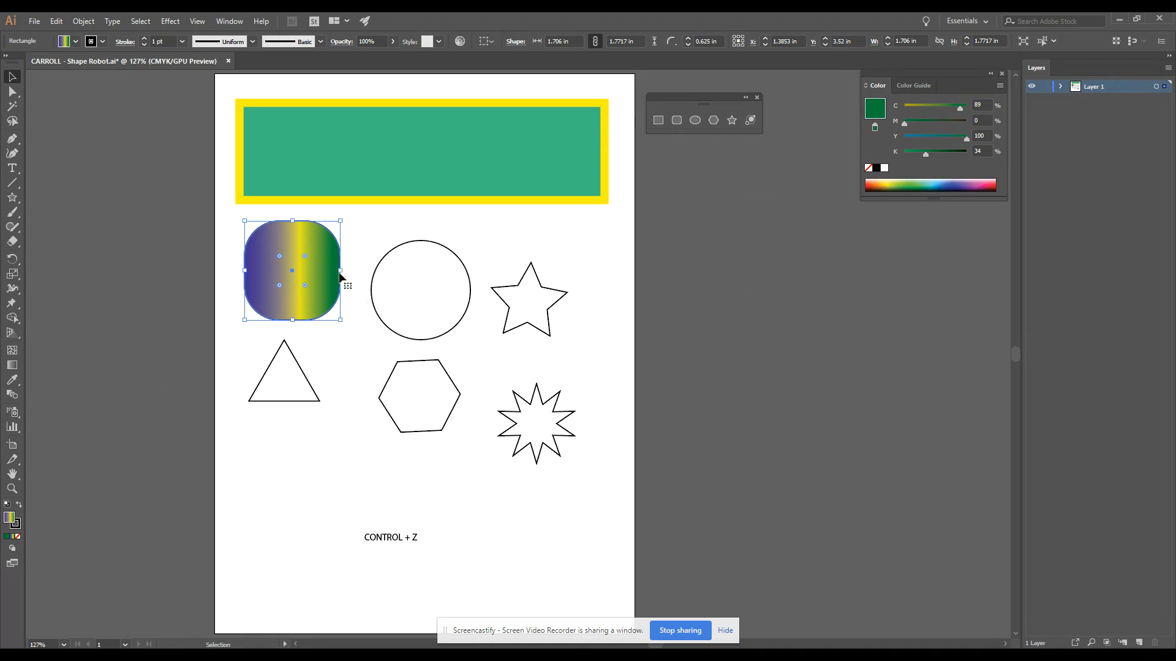
left_click(338, 343)
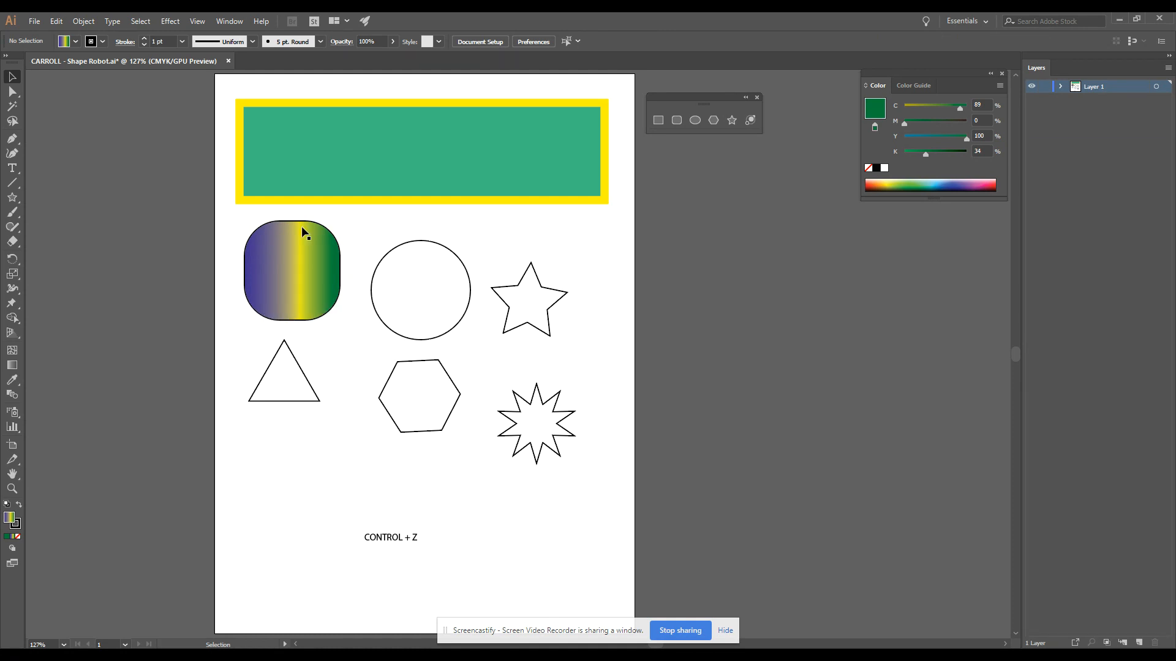
- Give the gradient-filled rounded rectangle an 8 pt stroke with a width profile that tapers at both ends
left_click(292, 257)
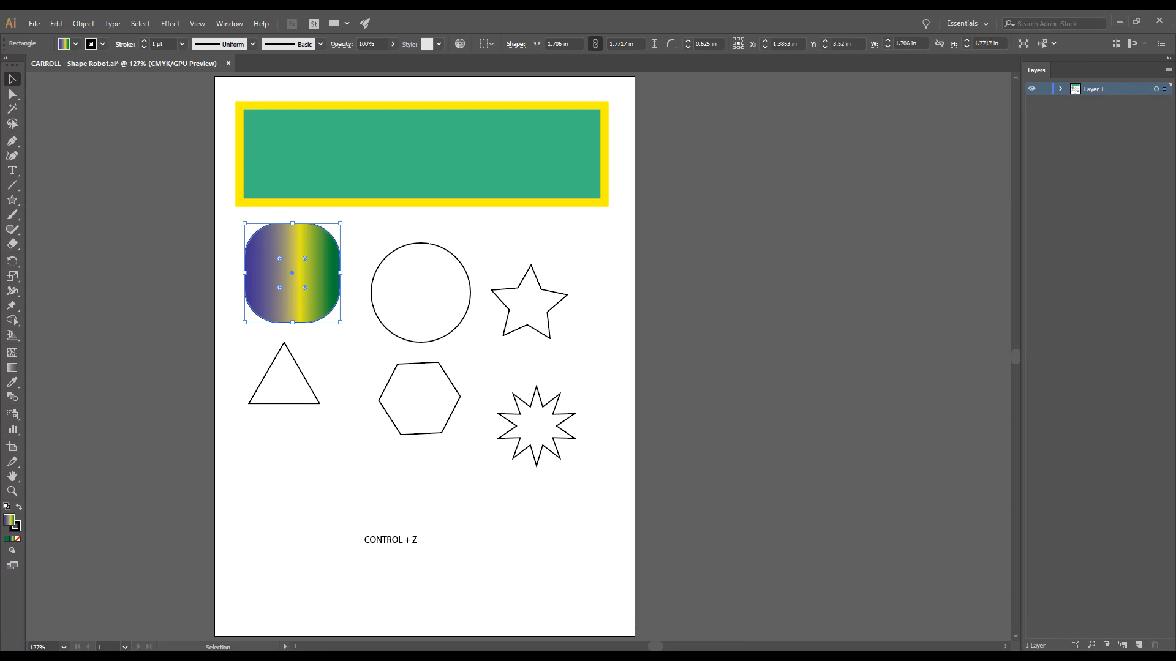
left_click(242, 91)
left_click(215, 169)
left_click(368, 273)
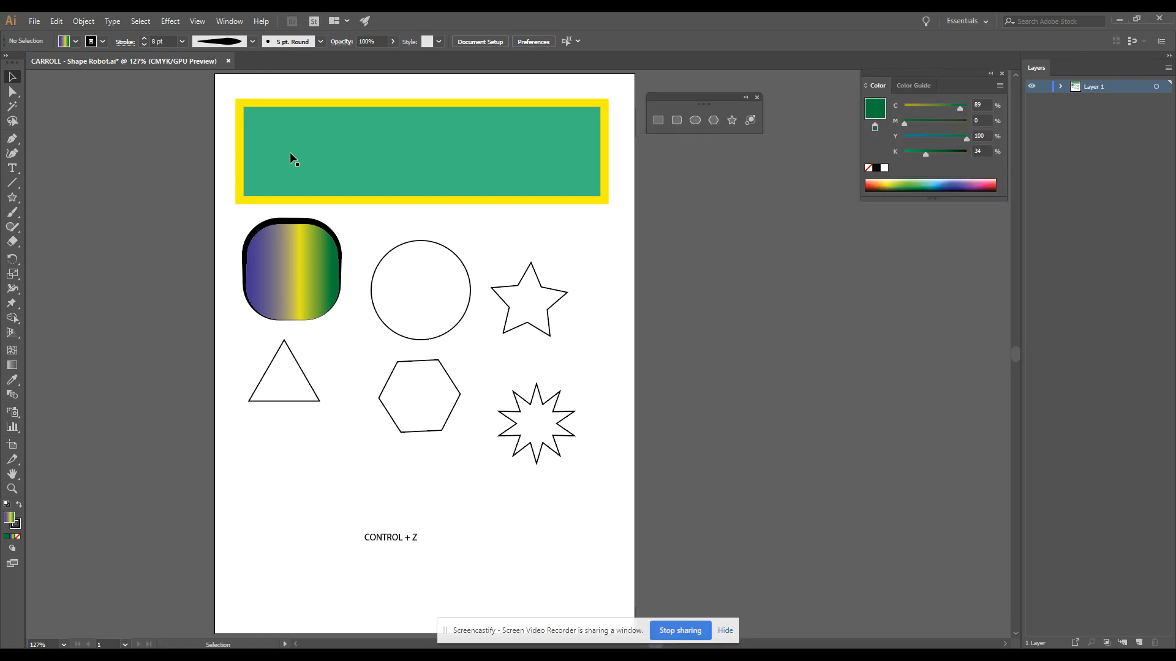
- Set the rounded rectangle's stroke colour to red (C 18.73, M 100, Y 69.34, K 7.45) and deselect it
left_click(285, 252)
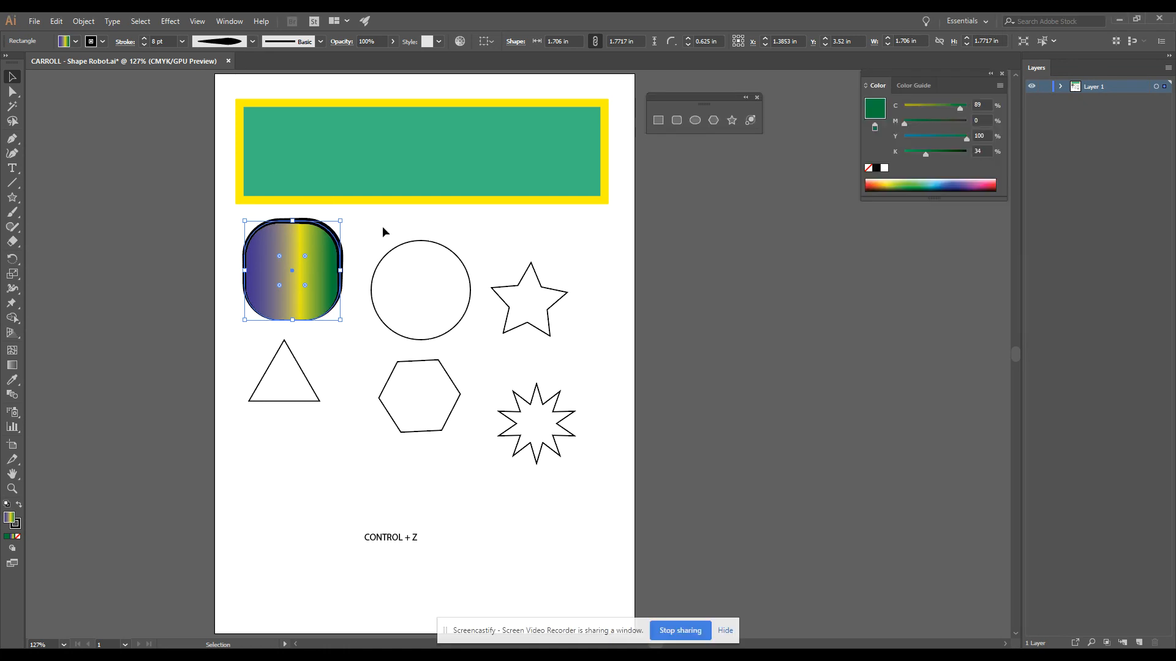
left_click(15, 524)
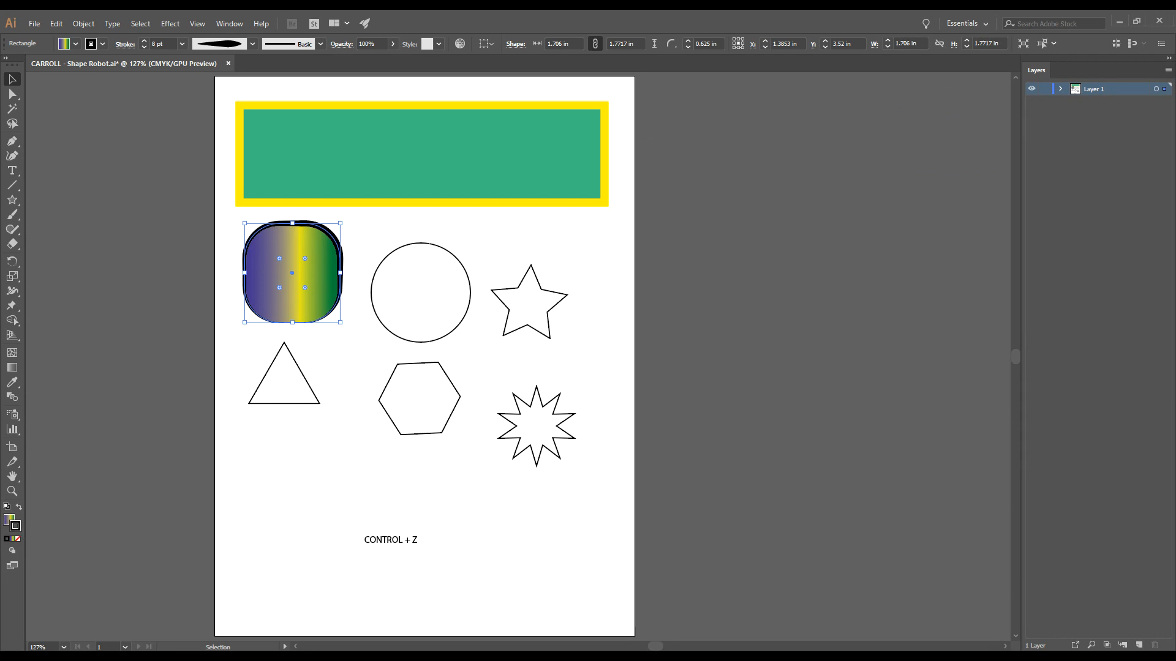
left_click(937, 263)
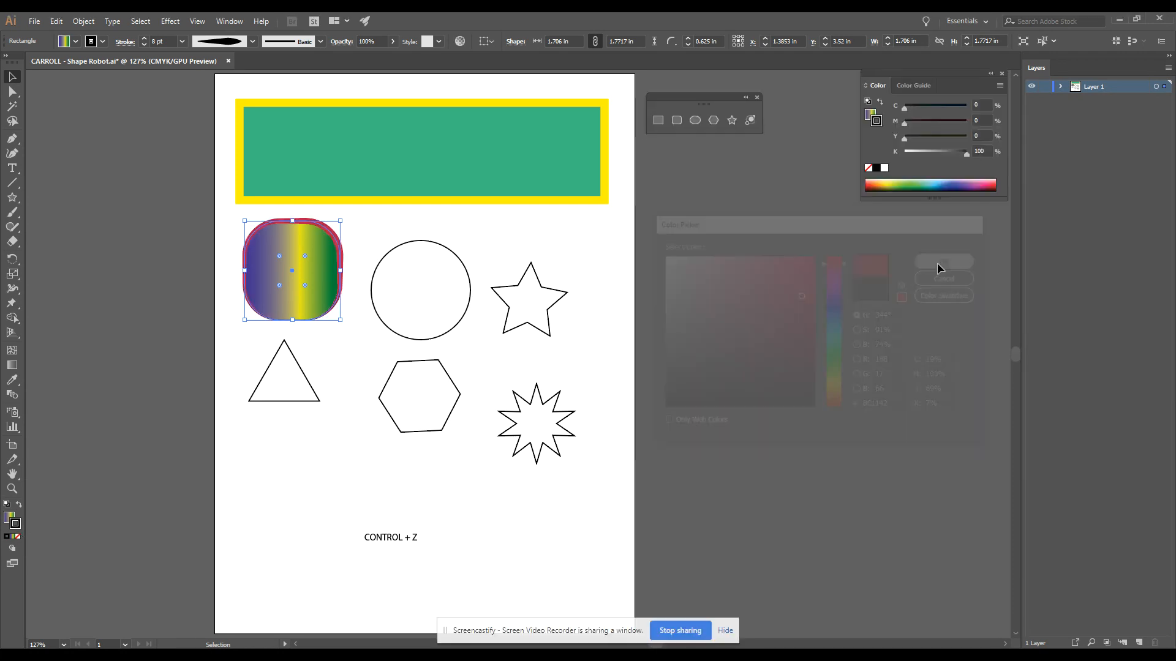
left_click(622, 236)
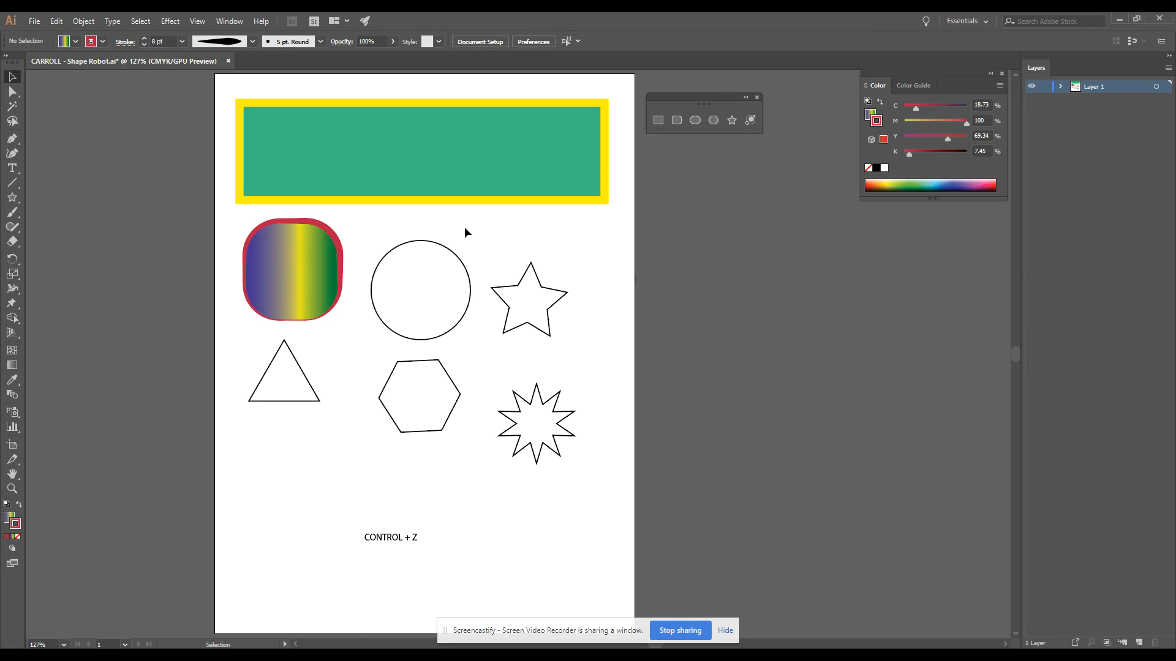
- Remove the stroke from the rounded rectangle, keeping only its gradient fill, and deselect it
left_click(297, 266)
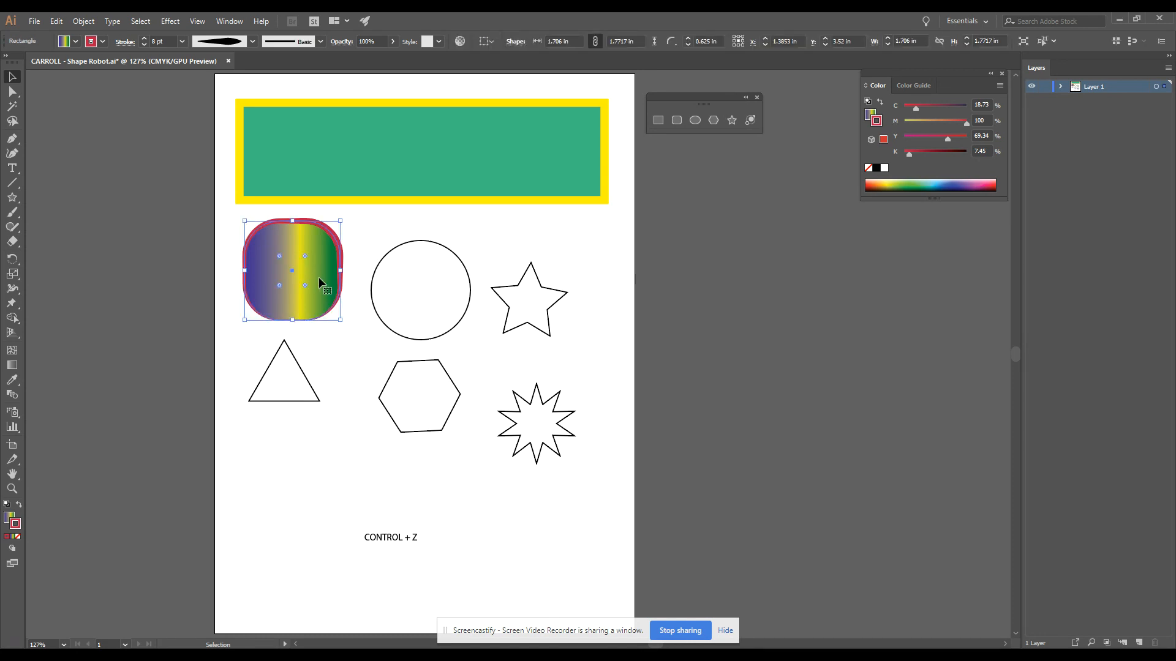
left_click(18, 538)
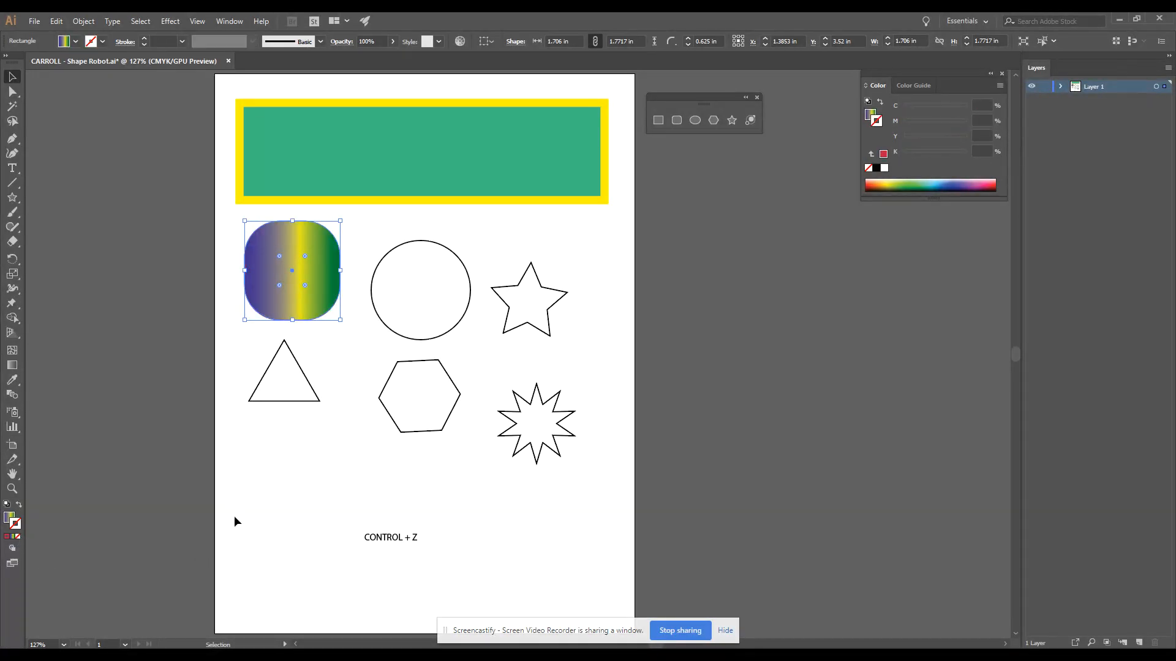
left_click(344, 395)
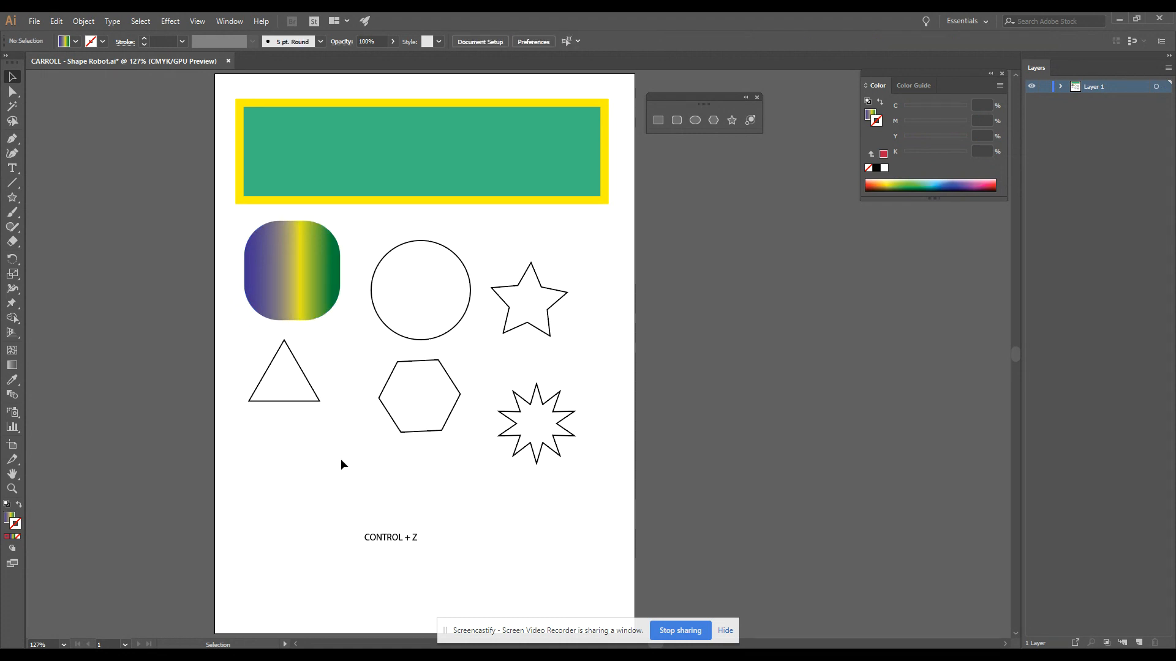